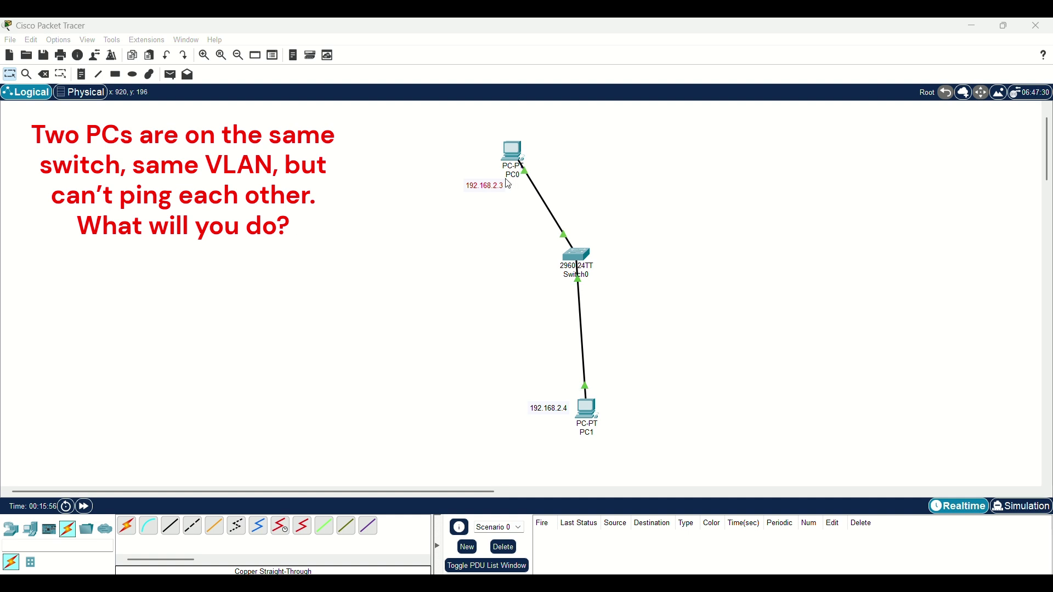
# Step: Open Switch0's command line and list its VLANs with show vlan
pyautogui.click(573, 258)
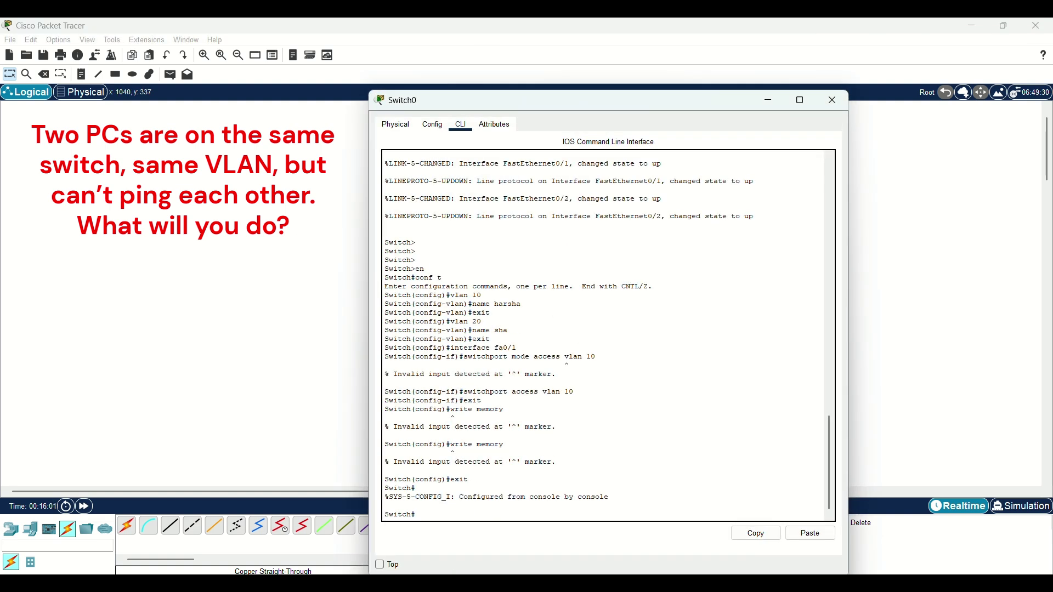
pyautogui.press('Return')
pyautogui.press('Return')
pyautogui.press('Return')
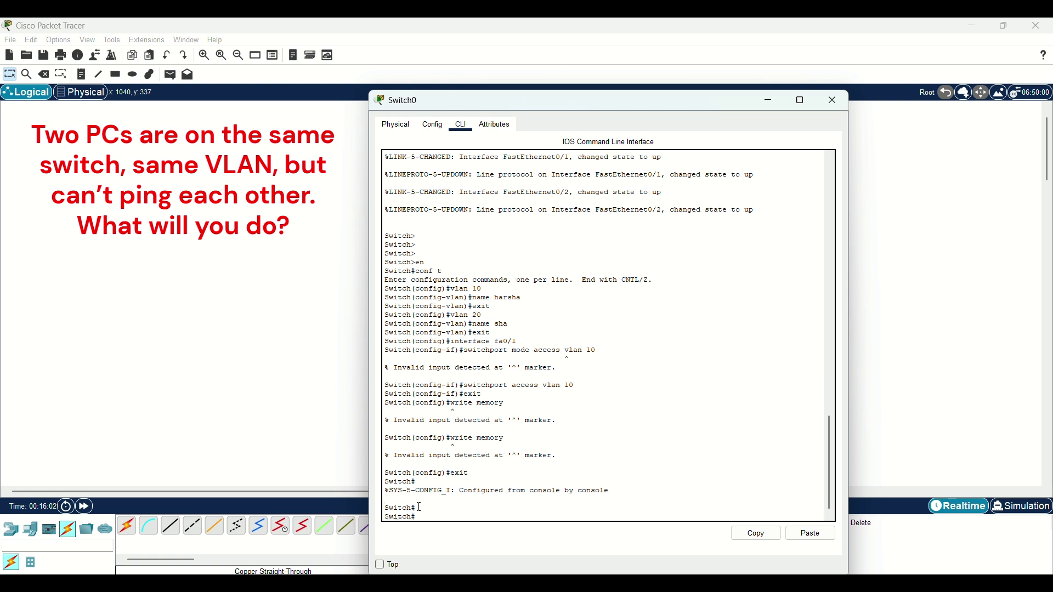
pyautogui.write('sho')
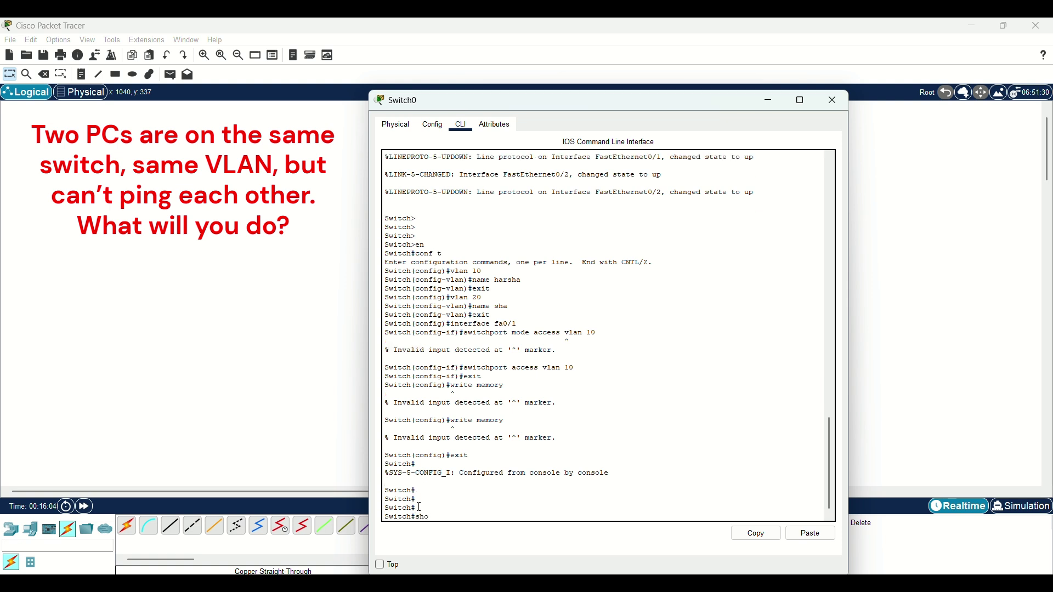
pyautogui.write('w vlan')
pyautogui.press('Return')
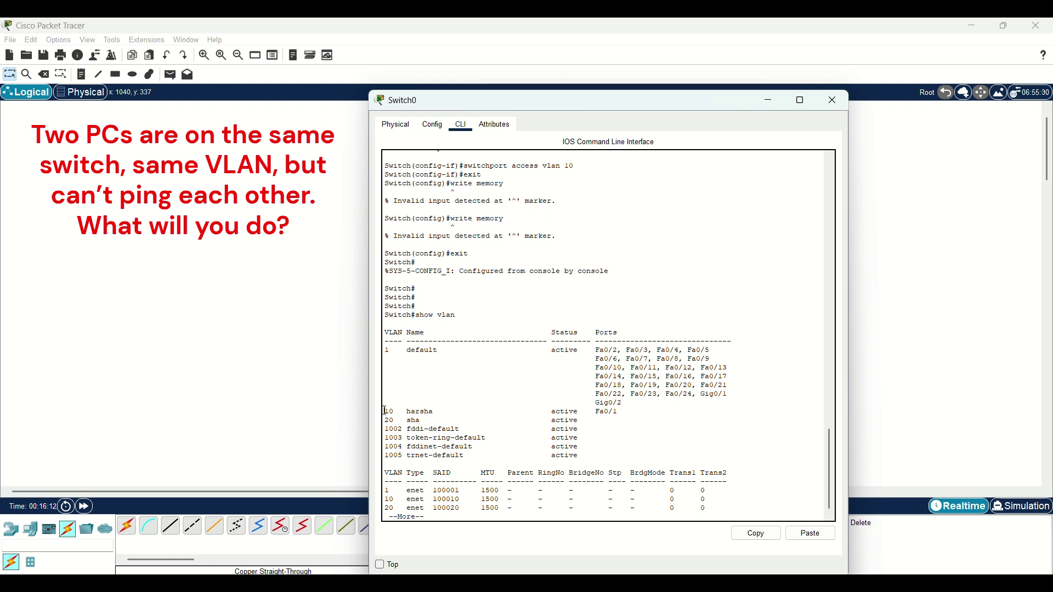
# Step: Examine the VLAN 10 and VLAN 20 entries and their port assignments, and minimize the Switch0 window
pyautogui.moveTo(386, 411); pyautogui.dragTo(634, 419)
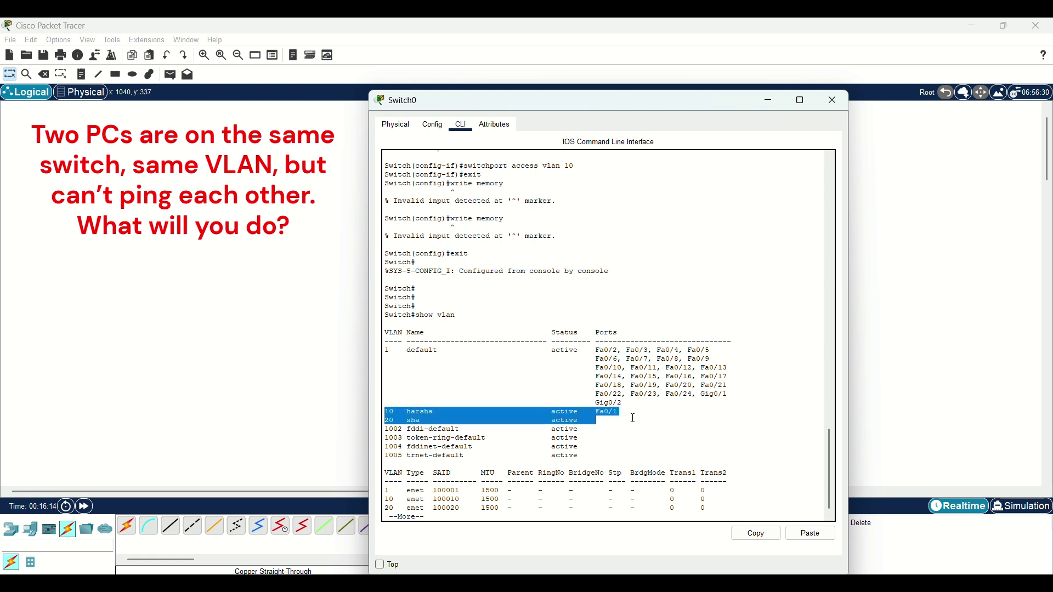
pyautogui.click(457, 414)
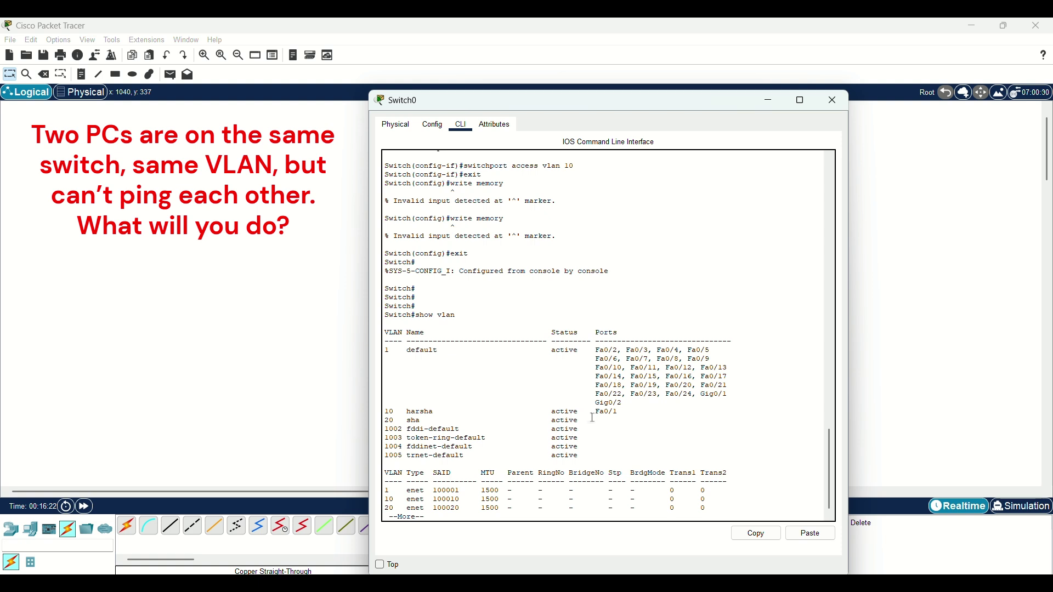
pyautogui.moveTo(541, 415); pyautogui.dragTo(623, 415)
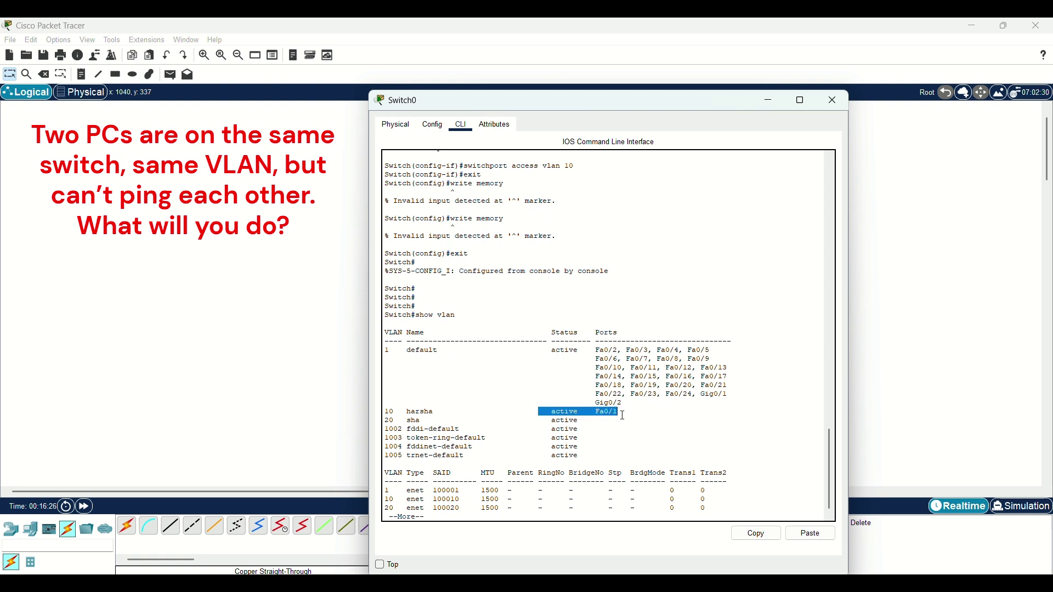
pyautogui.click(624, 415)
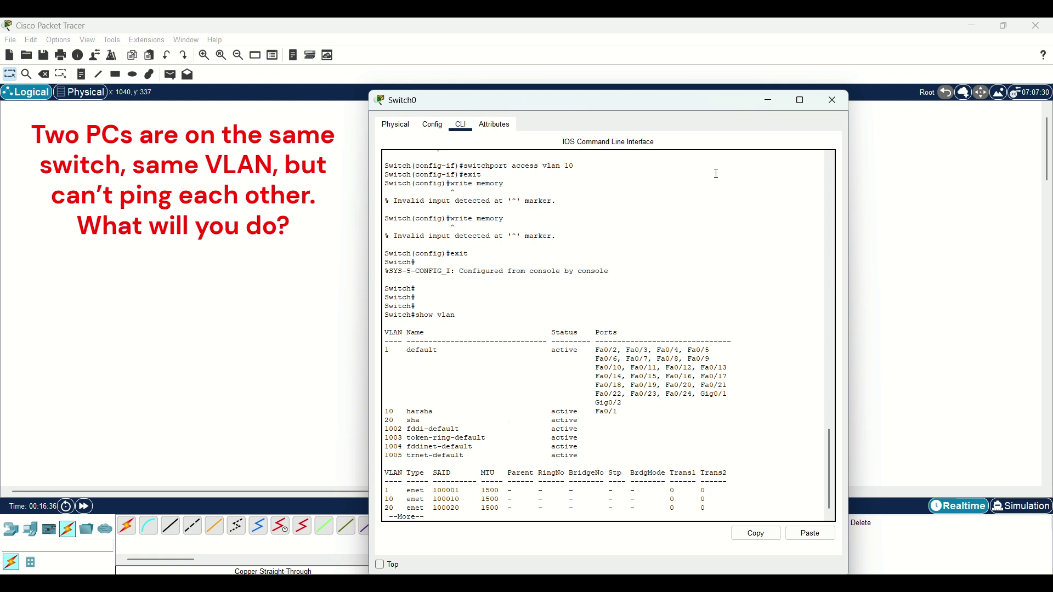
pyautogui.click(768, 102)
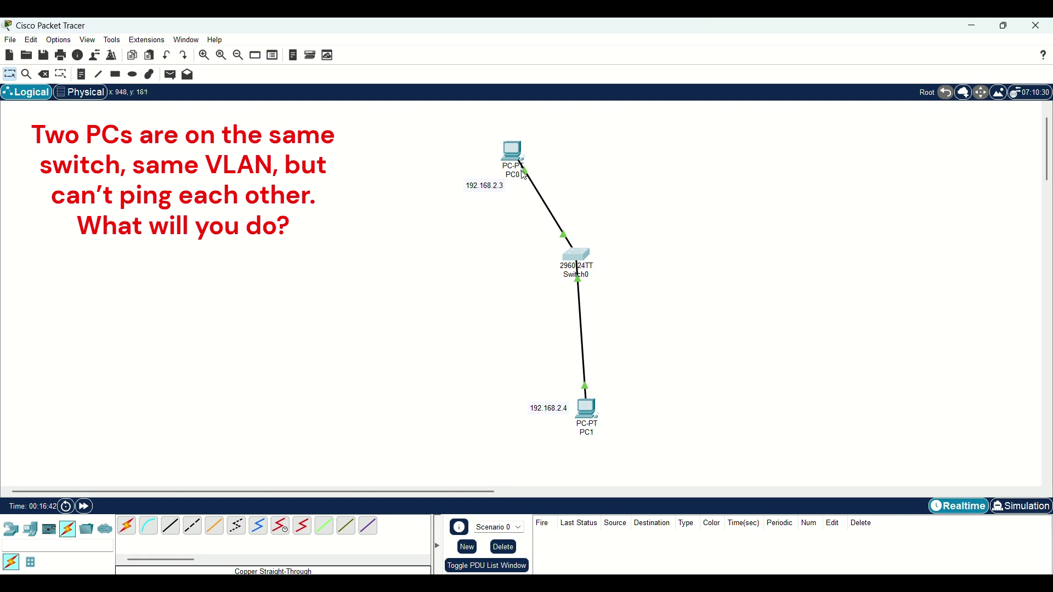
pyautogui.moveTo(527, 177)
pyautogui.click(517, 160)
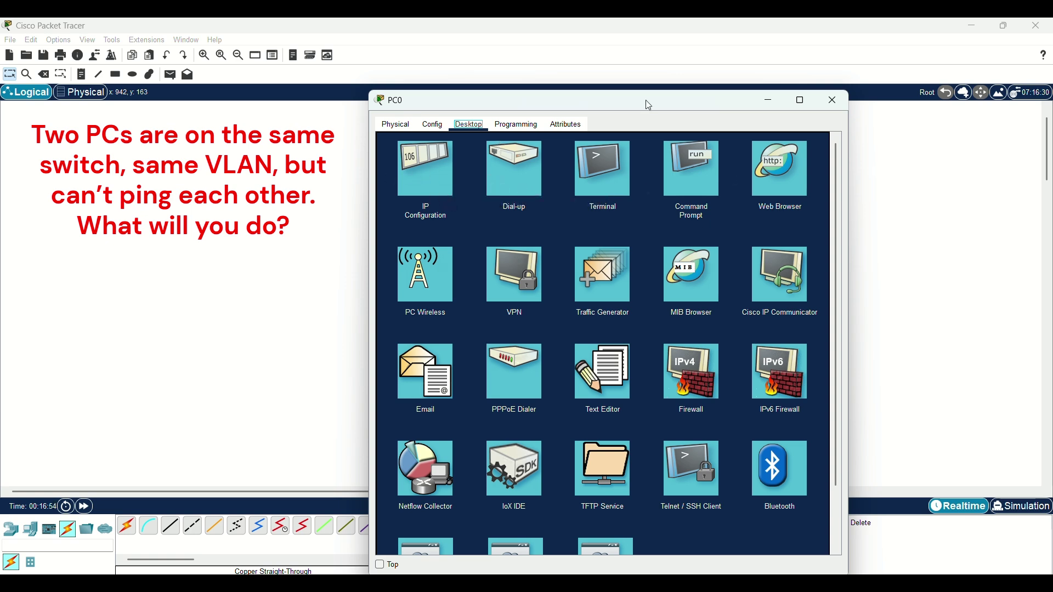
pyautogui.click(833, 101)
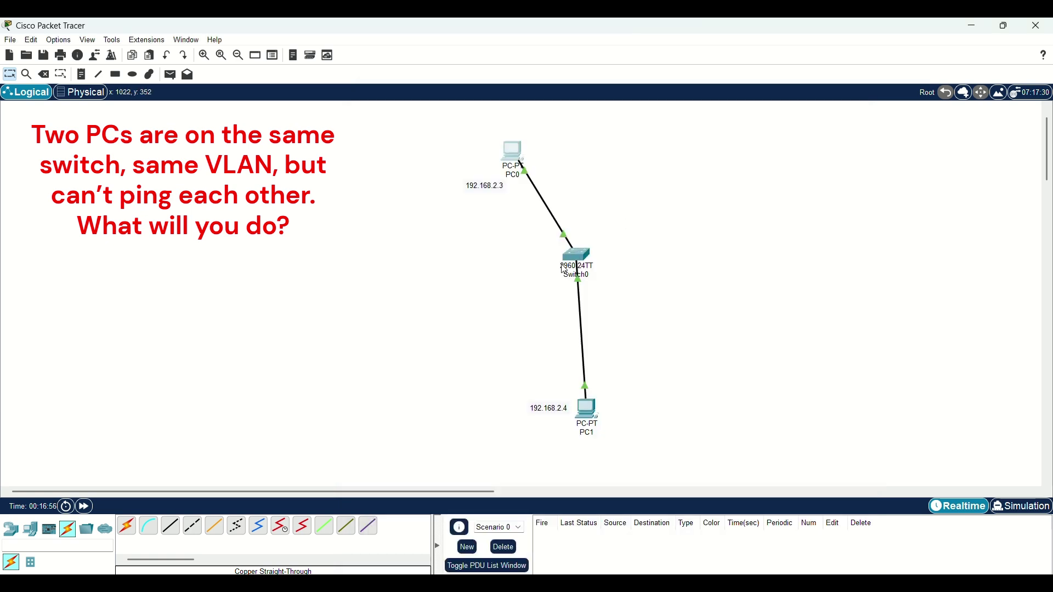
# Step: Return to Switch0's command line and page through the rest of the VLAN listing to reach the prompt
pyautogui.click(565, 270)
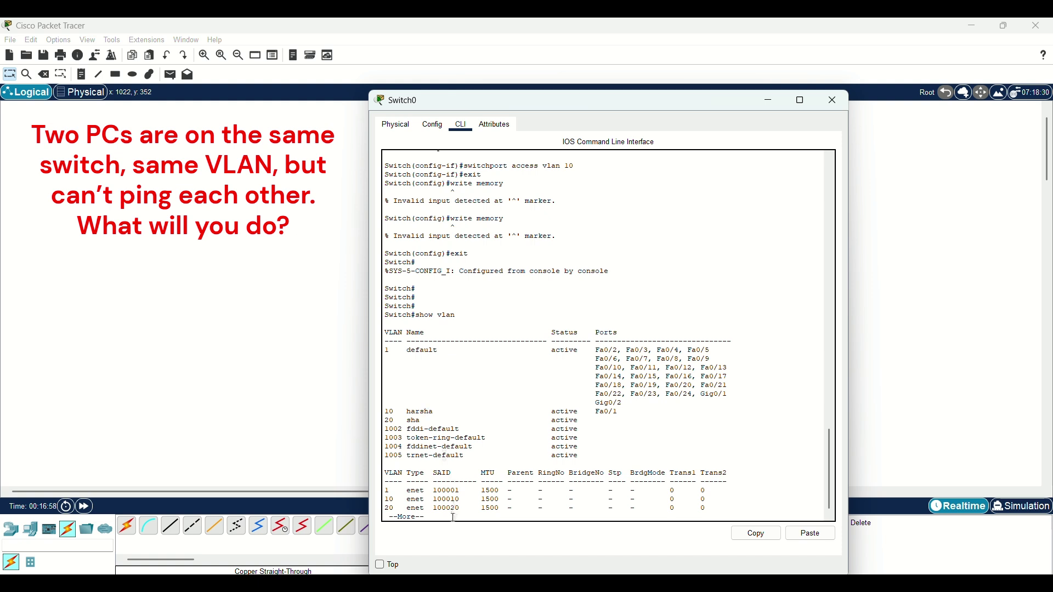
pyautogui.press('space')
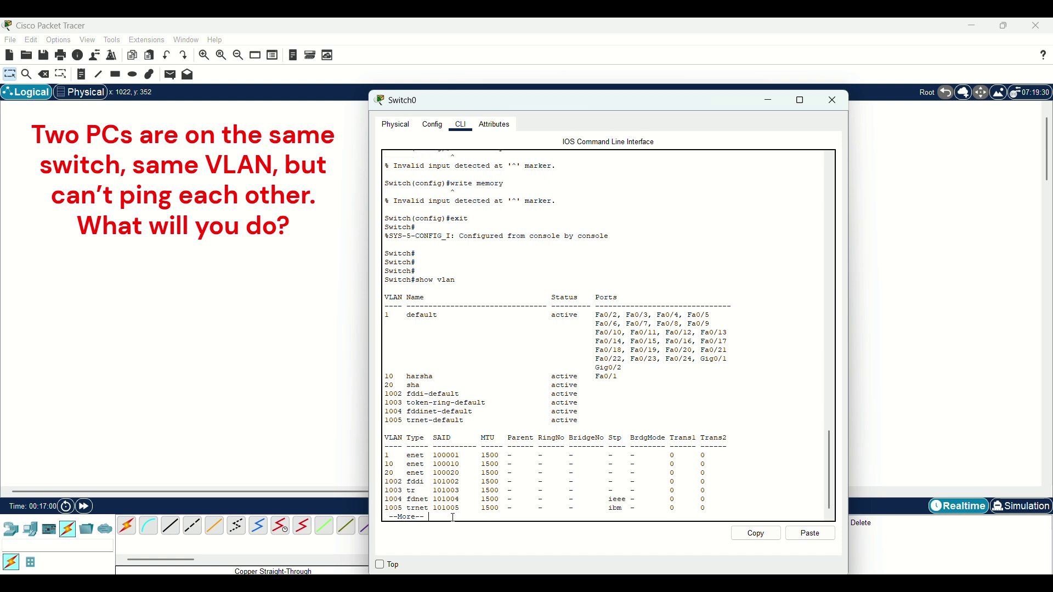
pyautogui.press('Return')
pyautogui.press('Return')
pyautogui.press('Return')
pyautogui.press('Return')
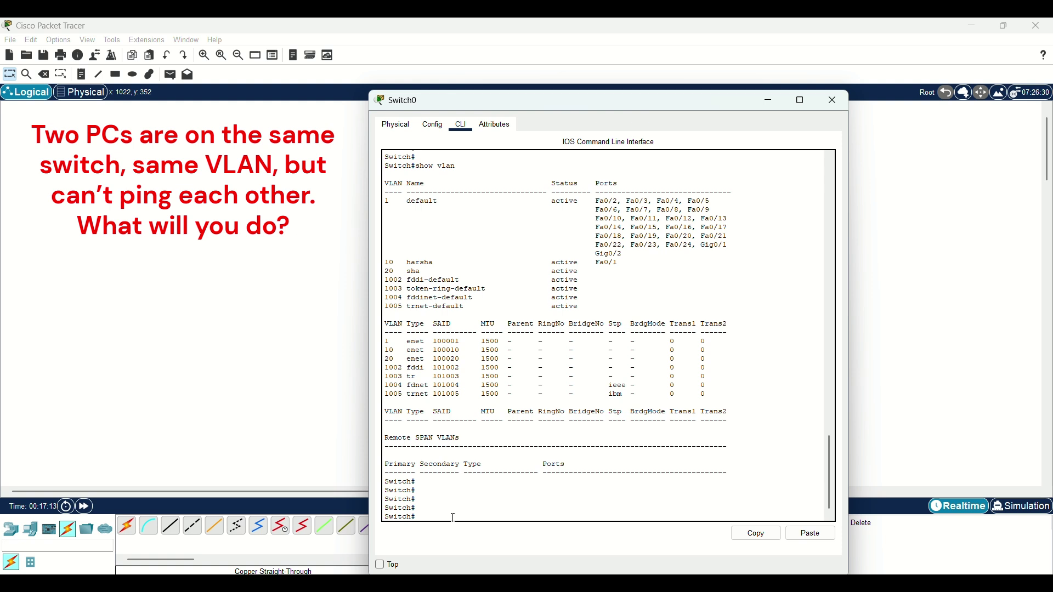
# Step: Enter global configuration mode on Switch0 with the commands en and conf t
pyautogui.write('en')
pyautogui.press('Return')
pyautogui.write('conf')
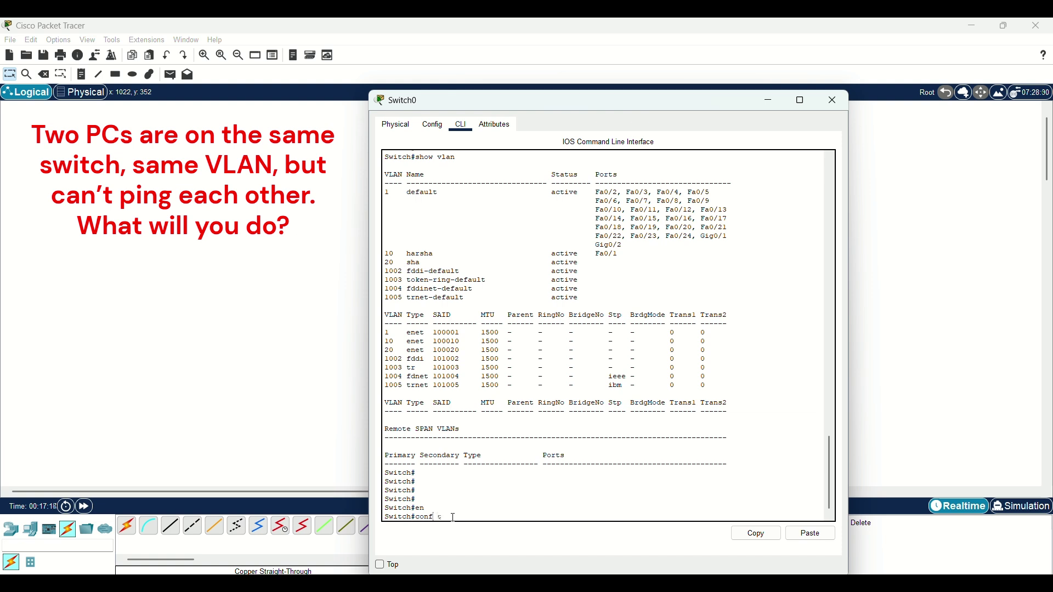
pyautogui.write(' t')
pyautogui.press('Return')
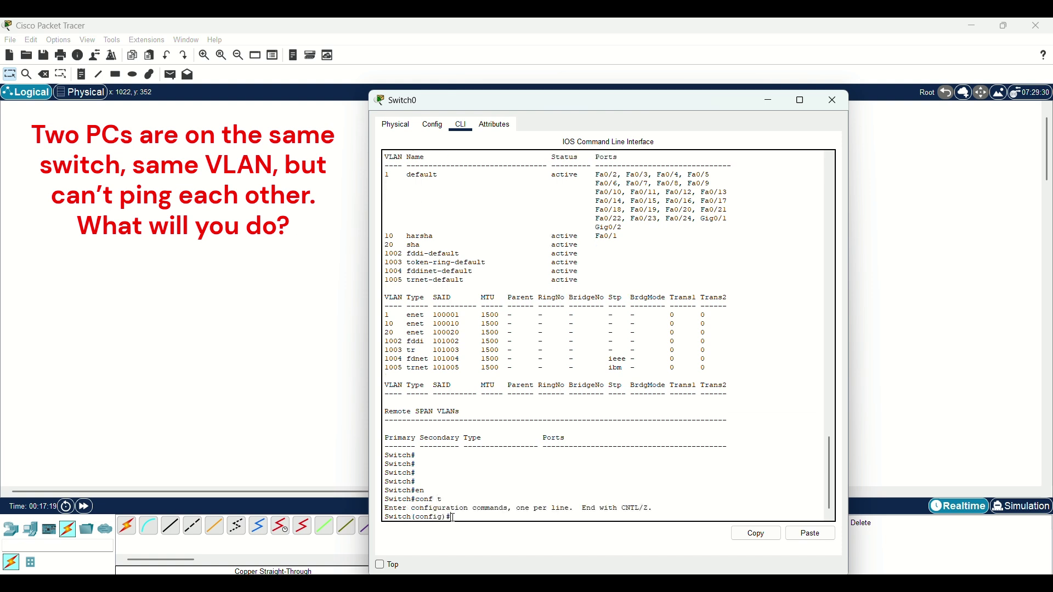
# Step: Assign interface fa0/1 to access VLAN 20 and exit back to global configuration mode
pyautogui.write('Intergfac')
pyautogui.press('BackSpace')
pyautogui.press('BackSpace')
pyautogui.write('ace fa0/1')
pyautogui.press('Return')
pyautogui.write('switch')
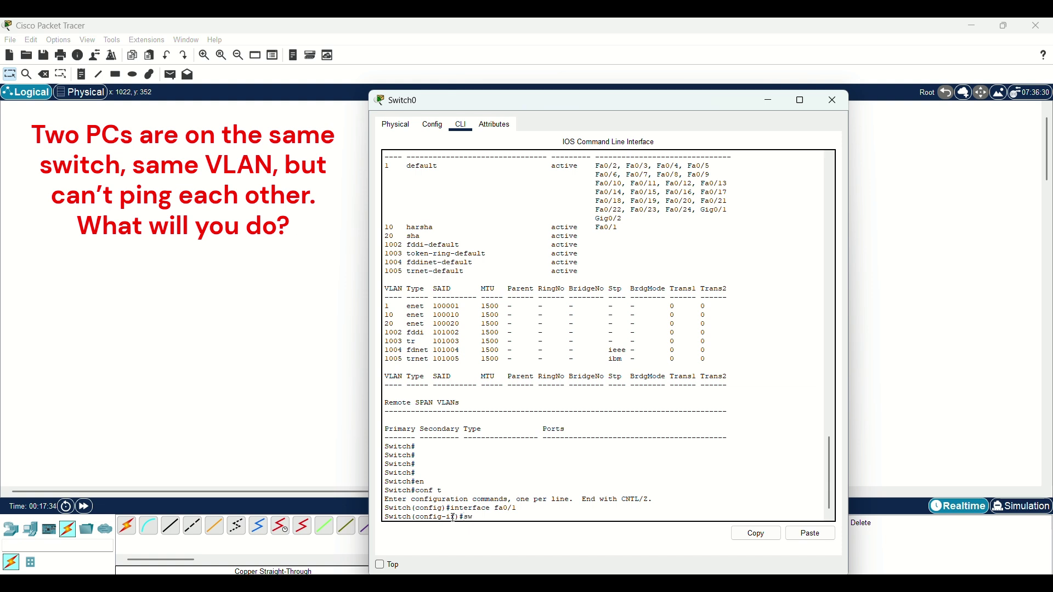
pyautogui.write('port mod')
pyautogui.press('BackSpace')
pyautogui.write('access vlan 20')
pyautogui.press('Return')
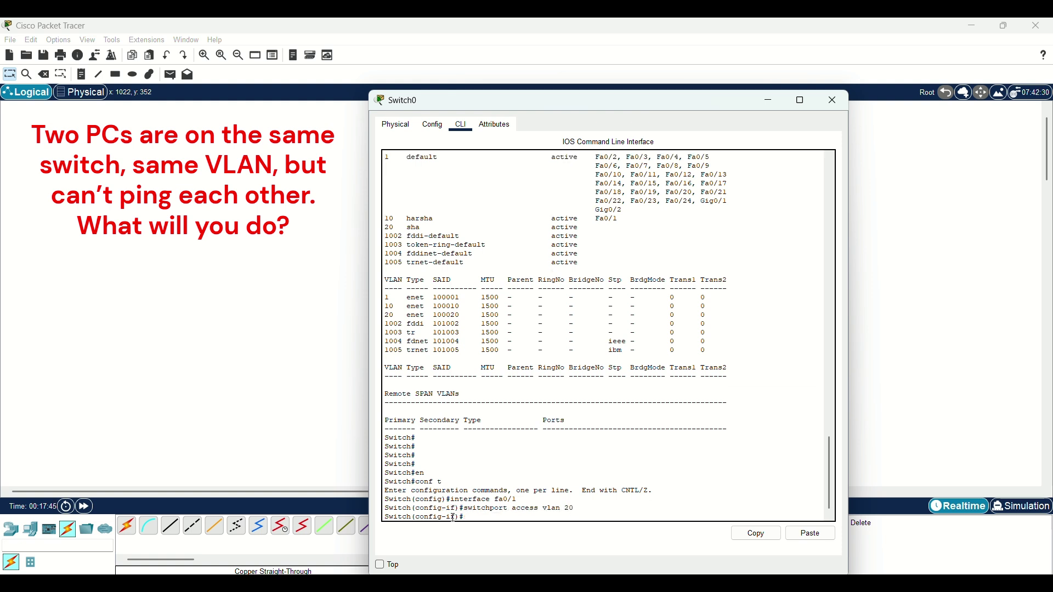
pyautogui.write('ex')
pyautogui.write('it')
pyautogui.press('Return')
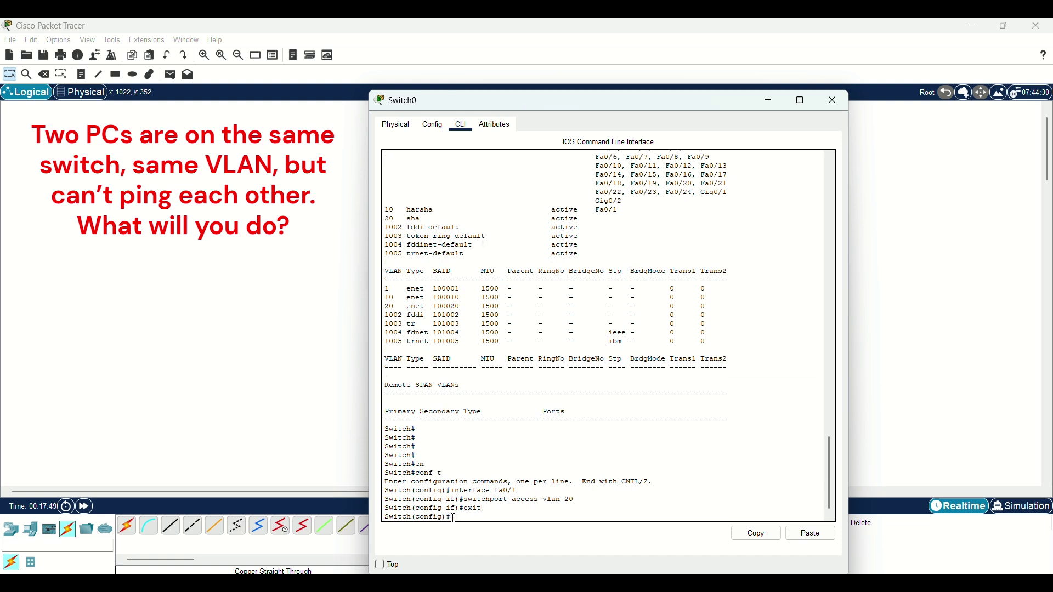
# Step: Check the port assignments with do show vlan and page through the listing to the prompt
pyautogui.write('eo showvlan')
pyautogui.press('Return')
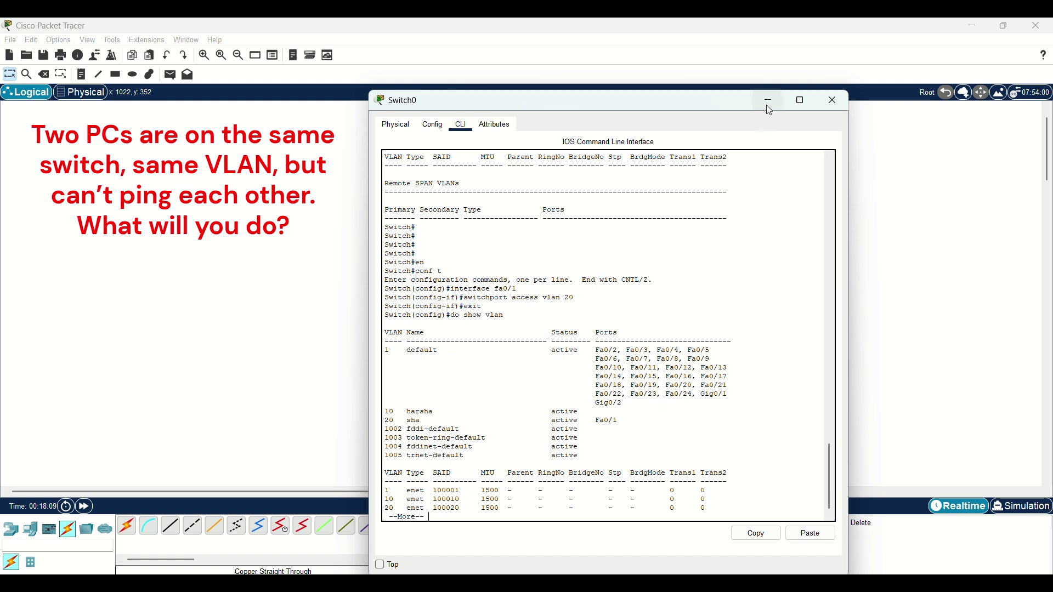
pyautogui.press('Return')
pyautogui.press('Return')
pyautogui.press('Return')
pyautogui.press('Return')
pyautogui.press('Return')
pyautogui.press('Return')
pyautogui.press('Return')
pyautogui.press('Return')
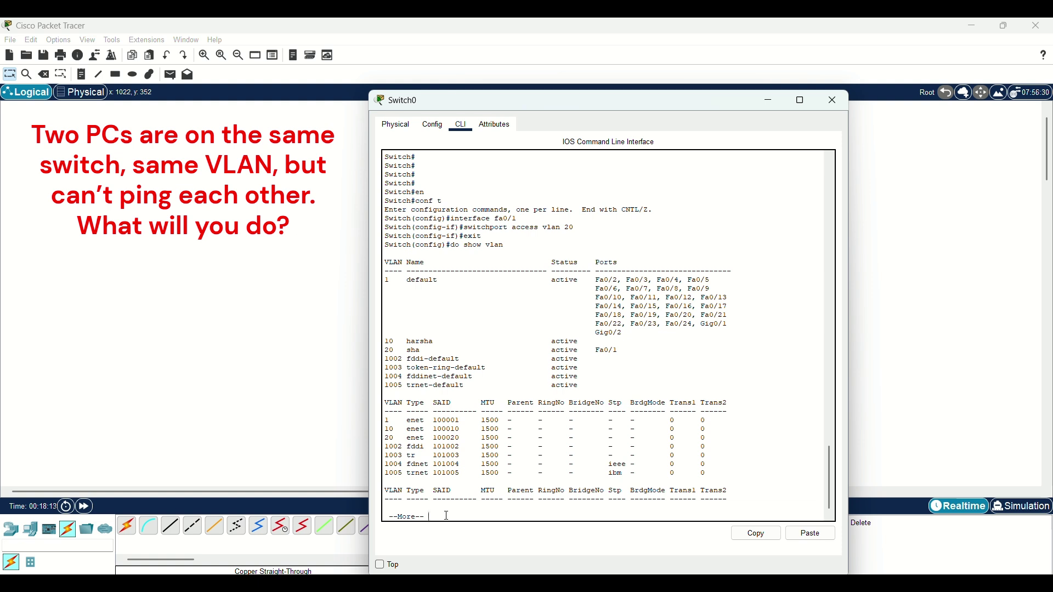
pyautogui.press('Return')
pyautogui.press('Return')
pyautogui.press('Return')
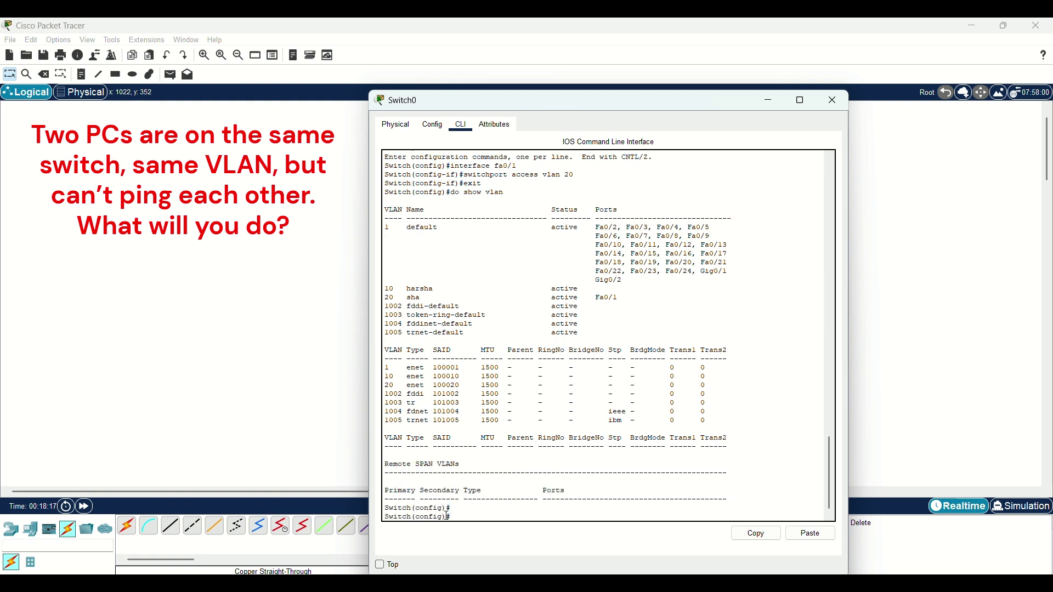
# Step: Reapply access VLAN 20 to interface fa0/1 and exit interface configuration
pyautogui.write('interface fa0/1')
pyautogui.press('Return')
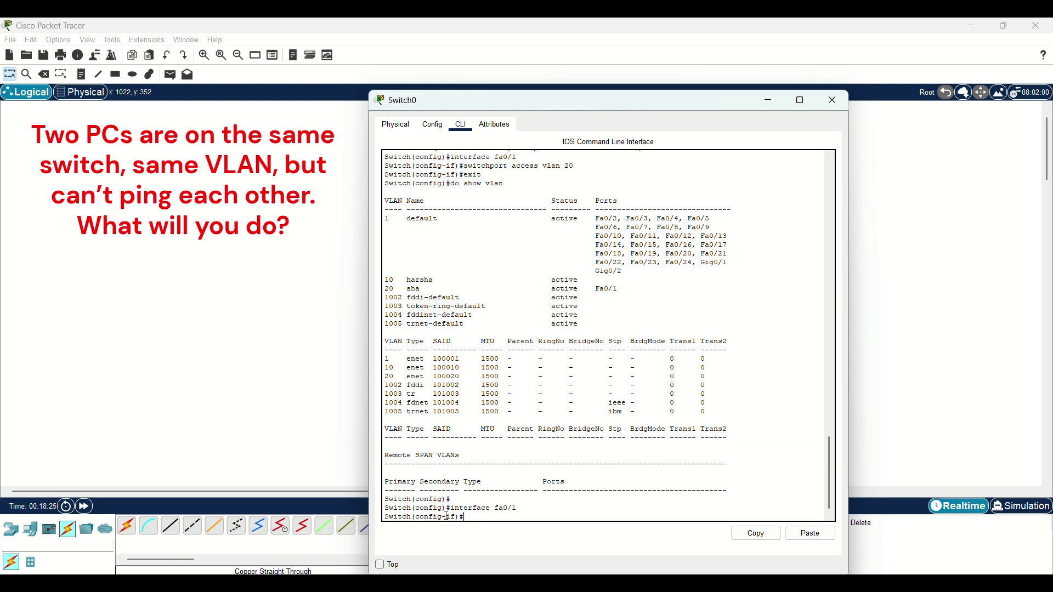
pyautogui.write('switchport access vlan 20')
pyautogui.press('Return')
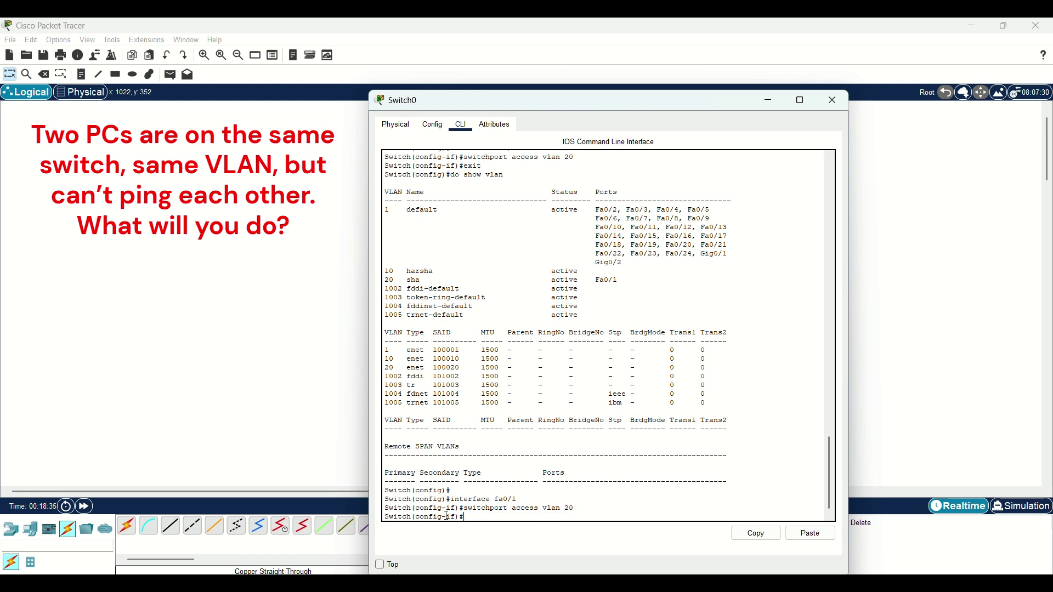
pyautogui.write('exit')
pyautogui.press('Return')
pyautogui.press('Return')
pyautogui.press('Return')
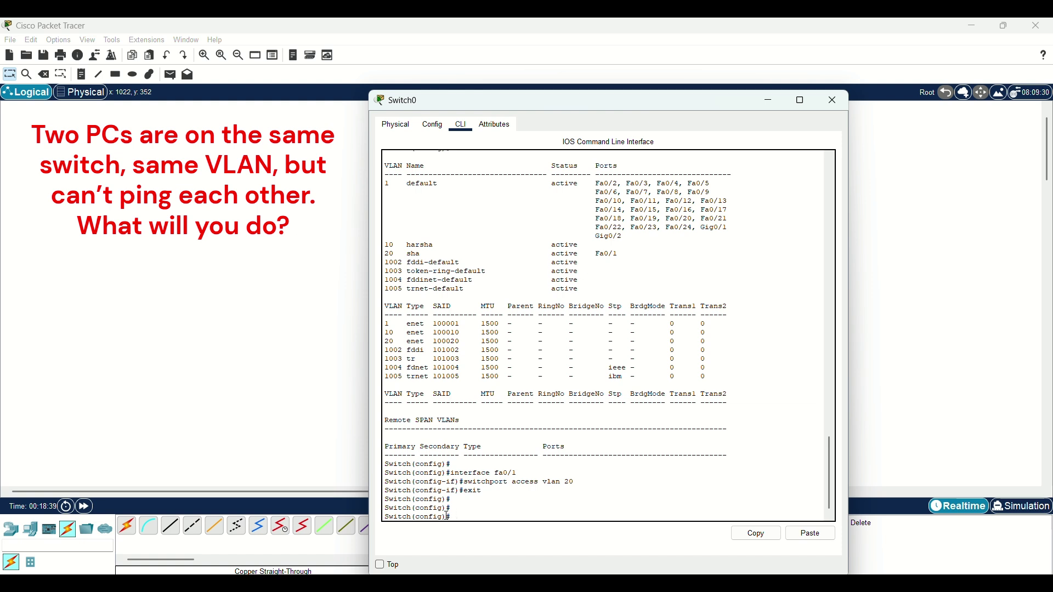
# Step: Run do show vlan again and compare the port assignments with the earlier command output
pyautogui.write('do show vlan')
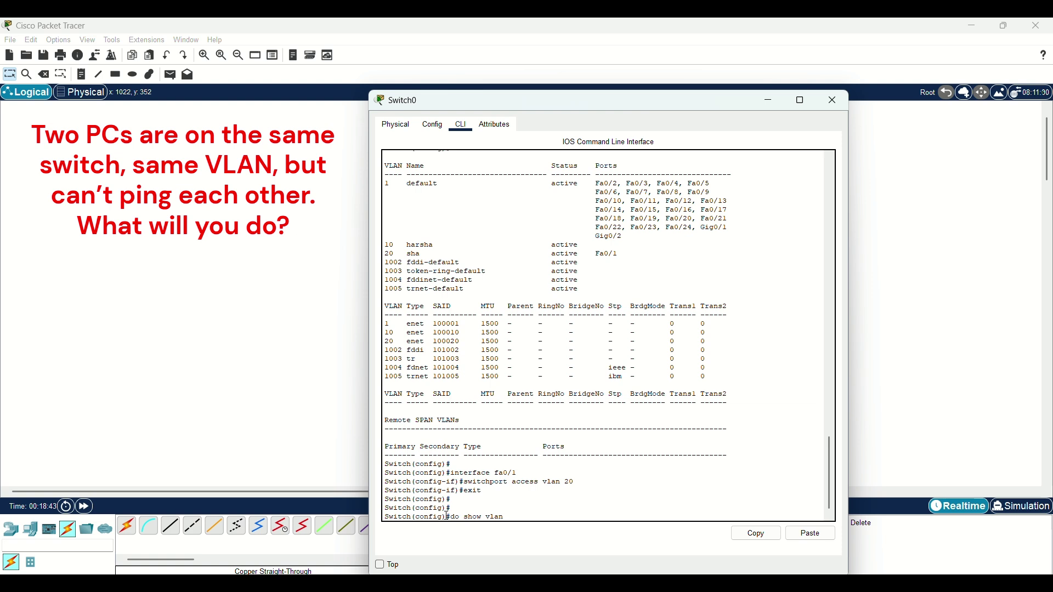
pyautogui.press('Return')
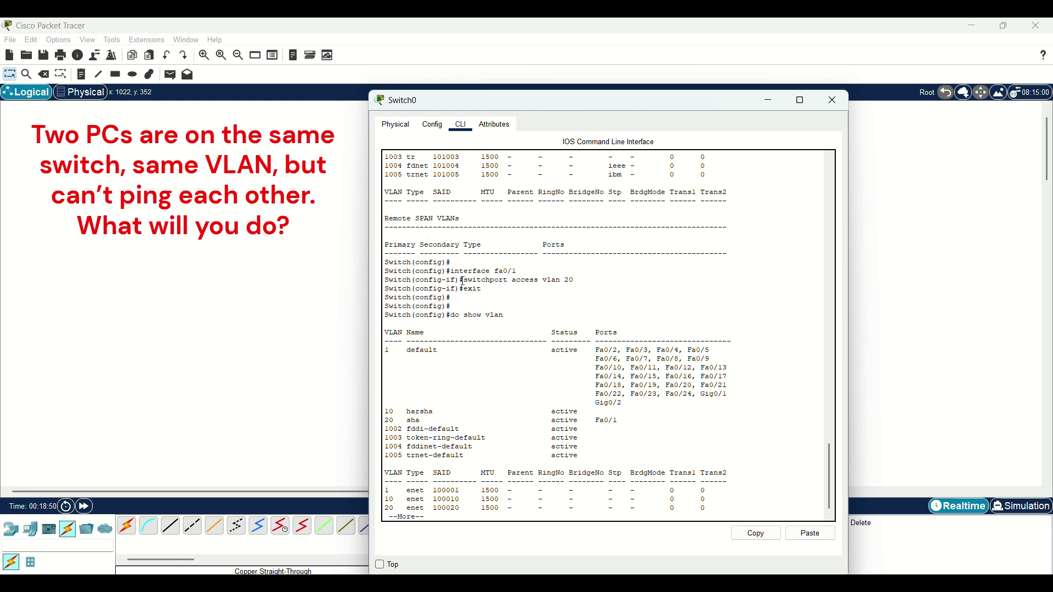
pyautogui.scroll(5, 464, 281)
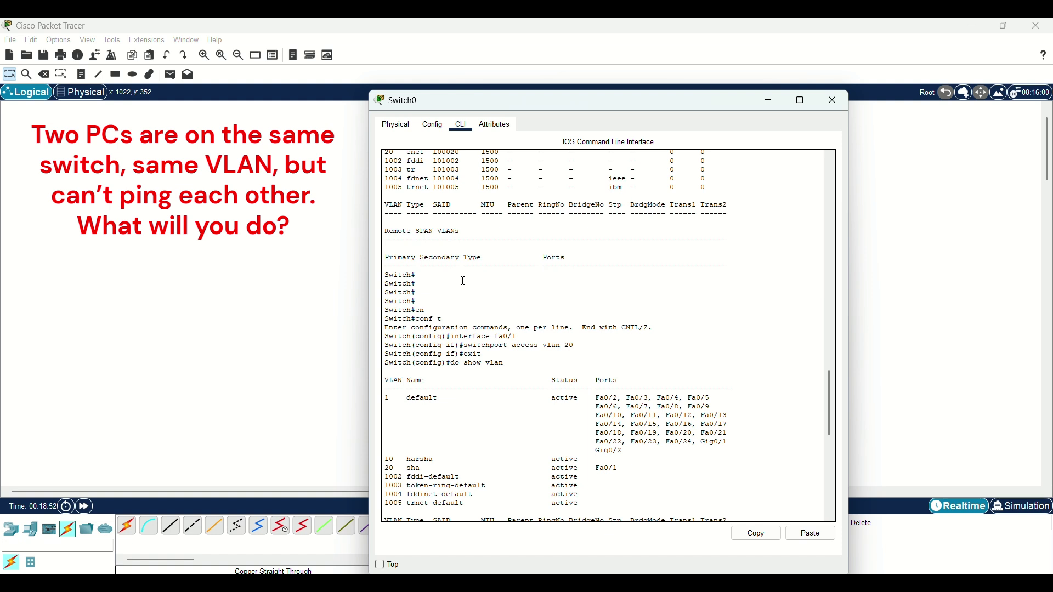
pyautogui.scroll(-5, 464, 281)
pyautogui.scroll(-4, 482, 439)
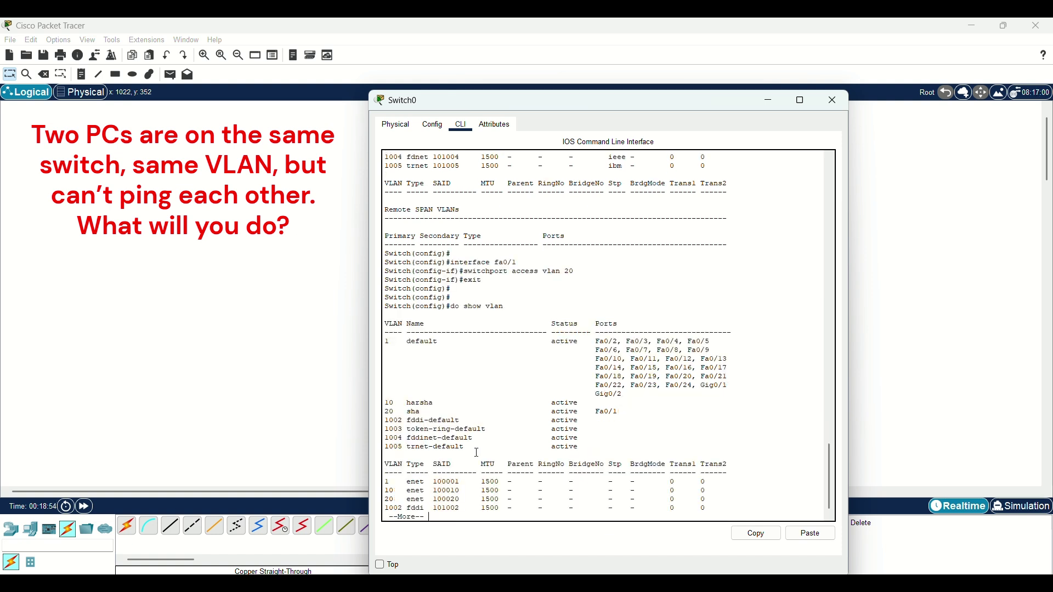
pyautogui.press('space')
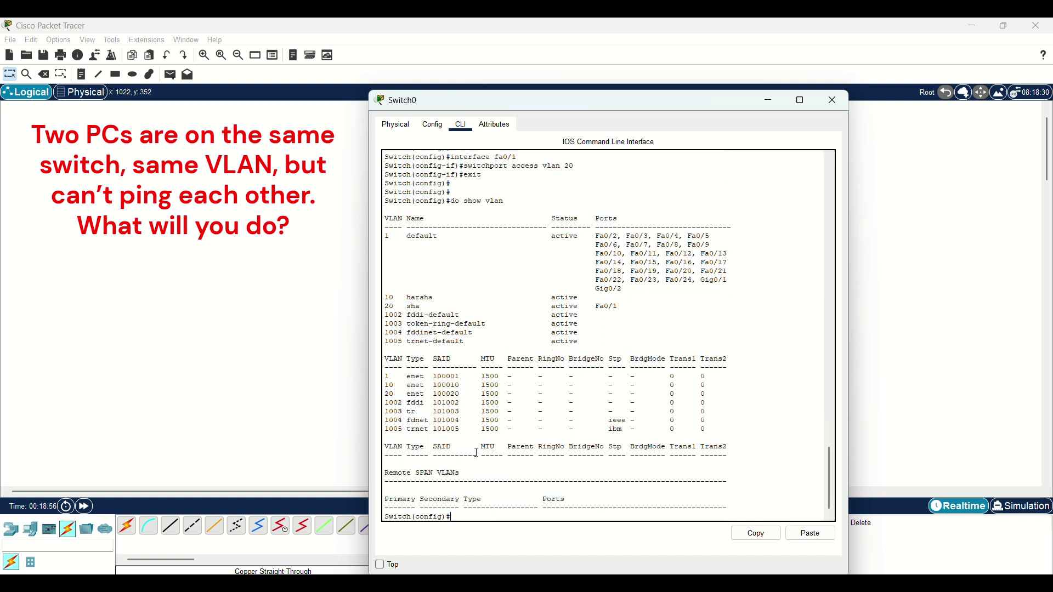
pyautogui.press('Return')
pyautogui.press('Return')
# Step: Assign interface fa0/2 to access VLAN 20 and exit interface configuration
pyautogui.write('interf')
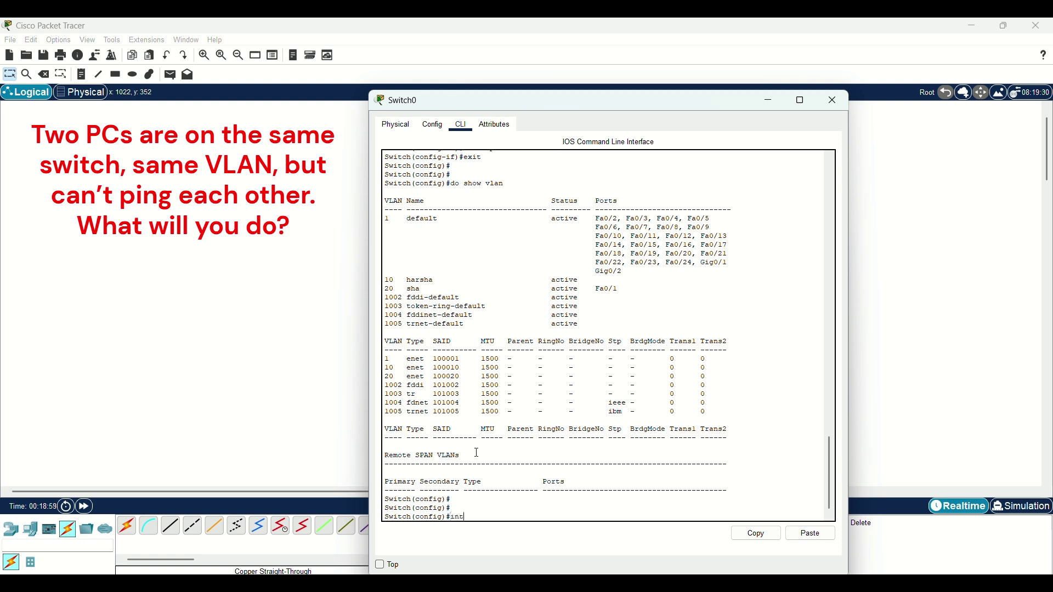
pyautogui.write('ace fa0/2')
pyautogui.press('Return')
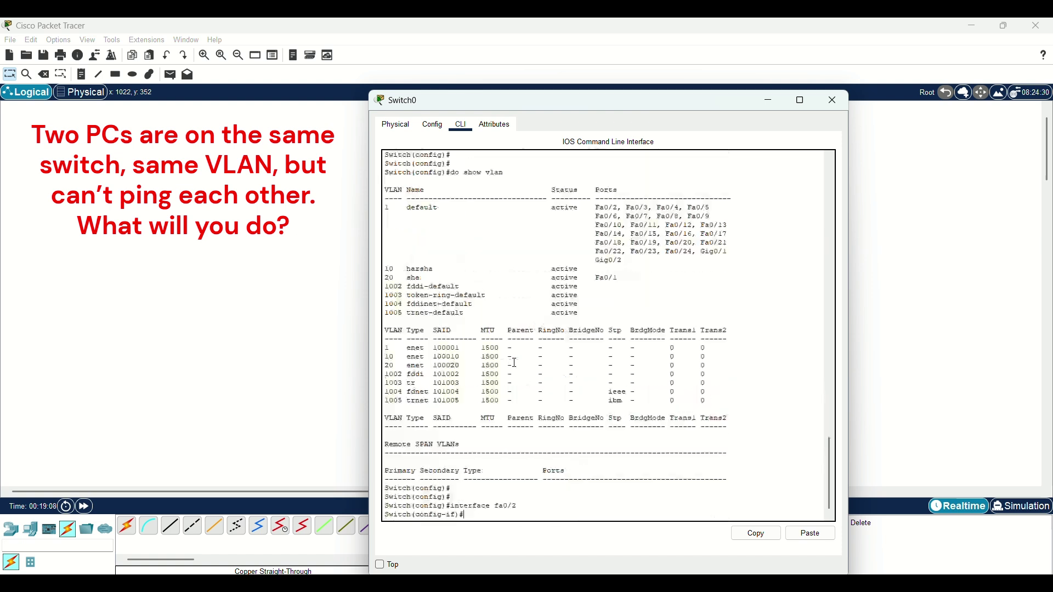
pyautogui.write('switchport access vla')
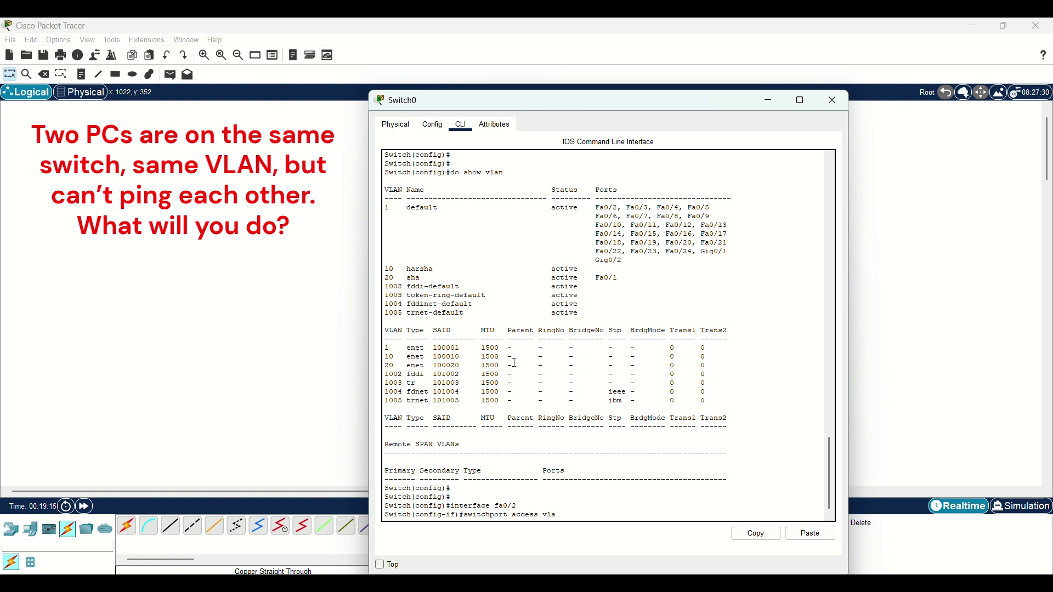
pyautogui.write('n 20')
pyautogui.press('Return')
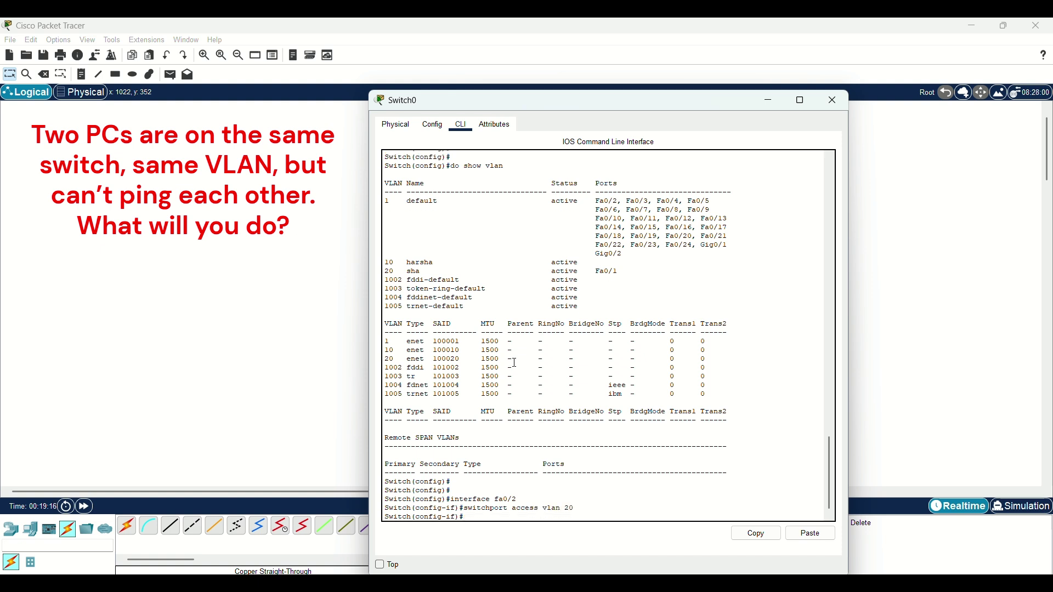
pyautogui.write('exit')
pyautogui.press('Return')
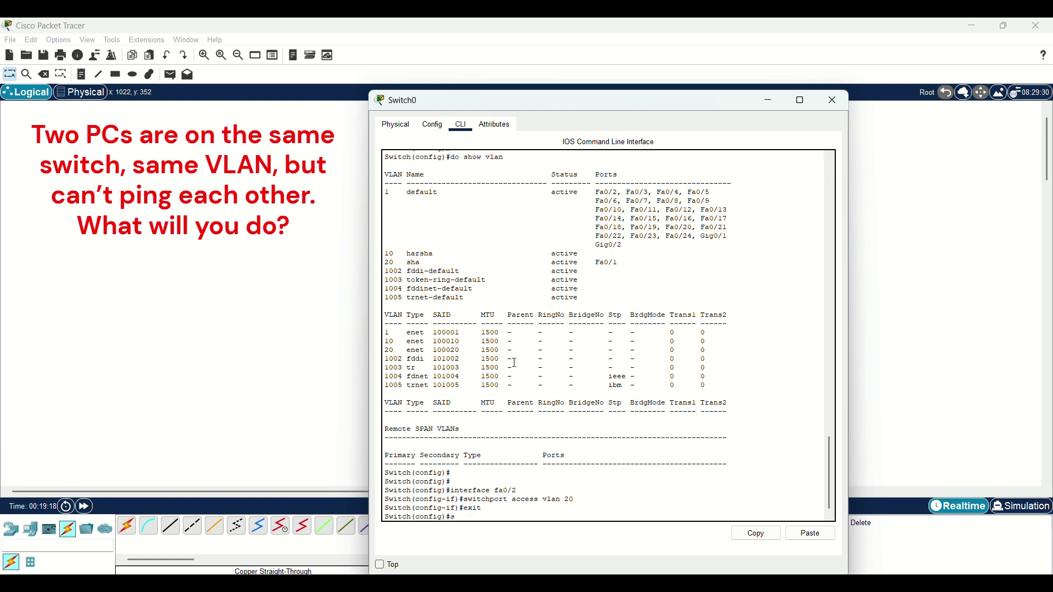
# Step: Run do show vlan to check the port membership of VLAN 20, and close the switch window
pyautogui.write('do show vlan')
pyautogui.press('Return')
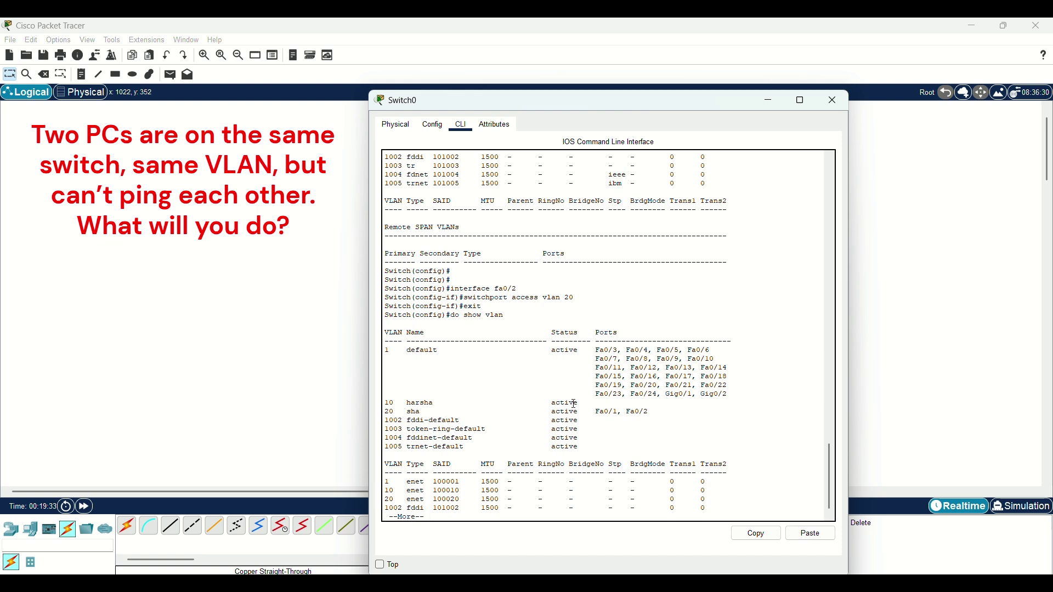
pyautogui.click(837, 102)
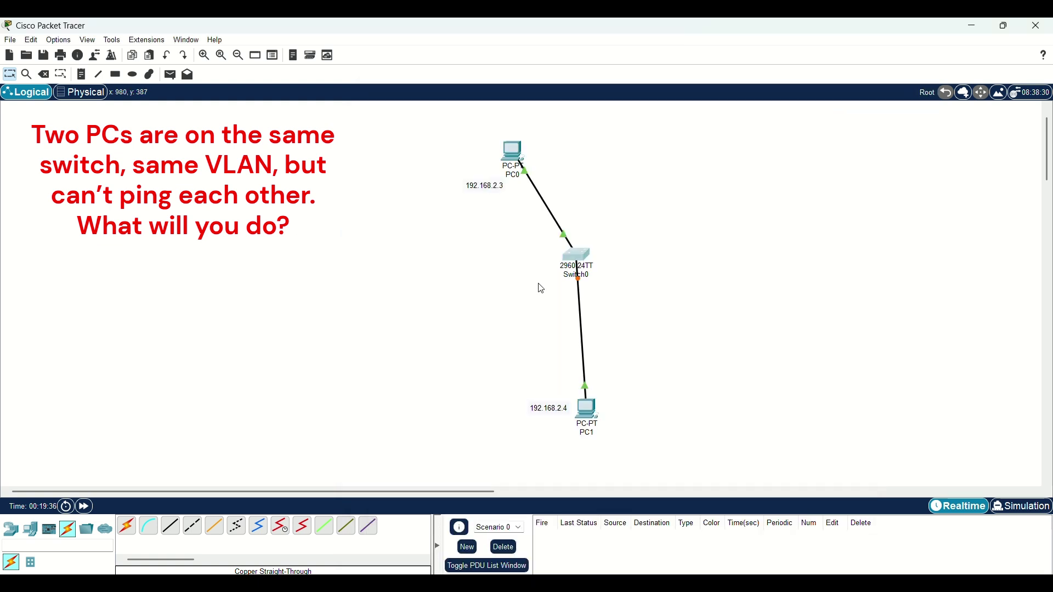
# Step: Ping 192.168.2.3 from PC1's command prompt to test connectivity, and close the PC1 window
pyautogui.click(586, 422)
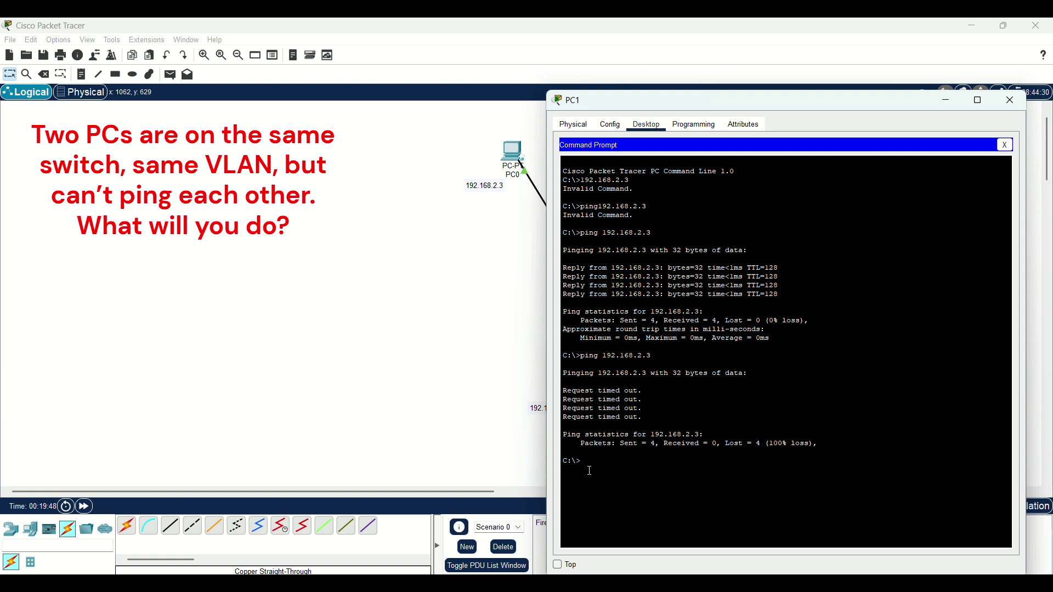
pyautogui.write('ping 192.168.21')
pyautogui.press('BackSpace')
pyautogui.write('3')
pyautogui.press('Return')
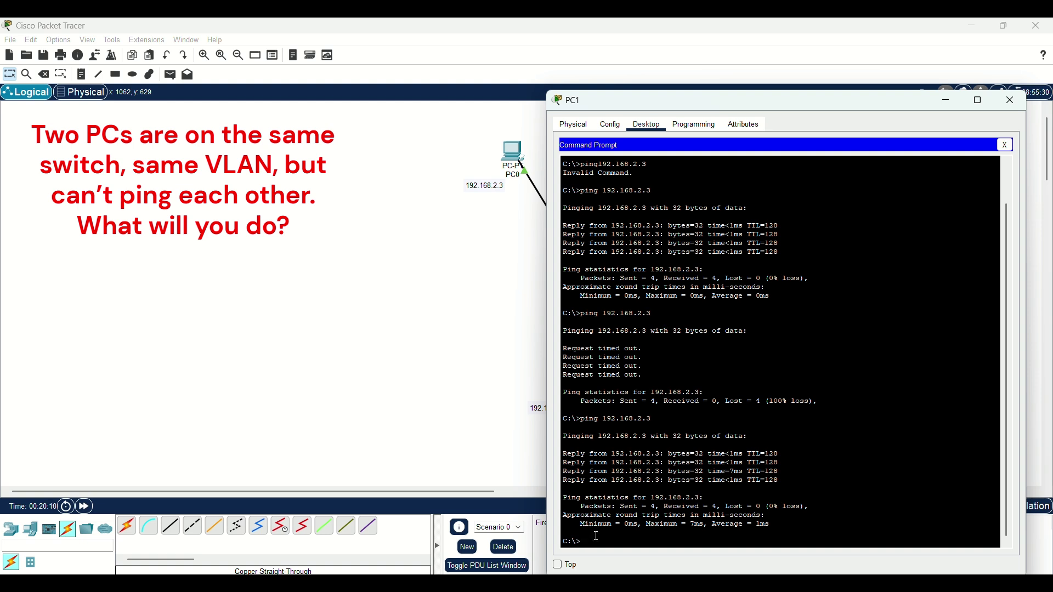
pyautogui.click(1010, 100)
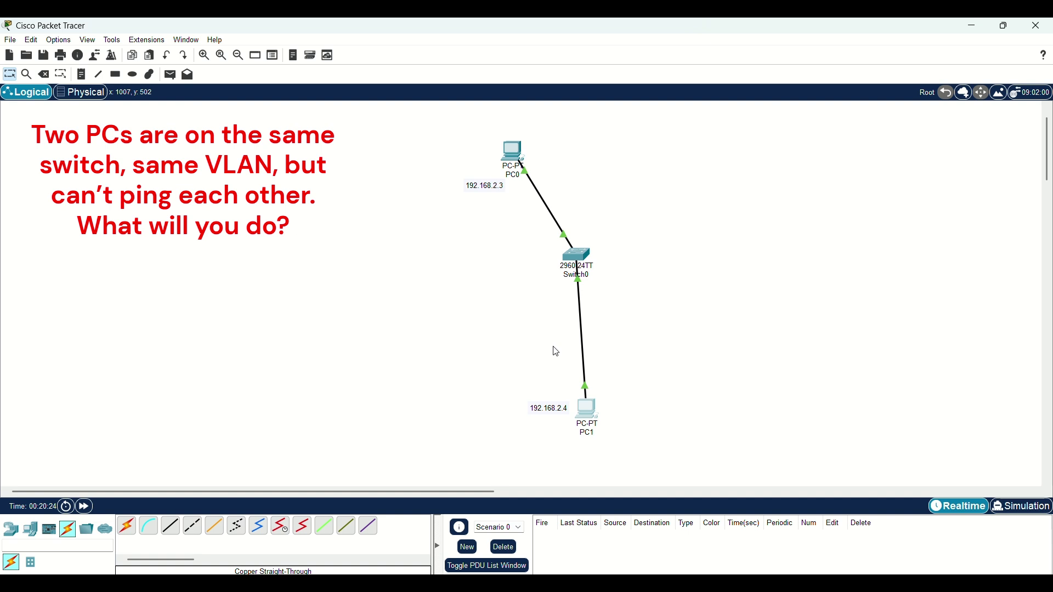
# Step: Review the IPv4 address and subnet mask in PC1's IP configuration, and minimize its window
pyautogui.click(586, 413)
pyautogui.click(416, 181)
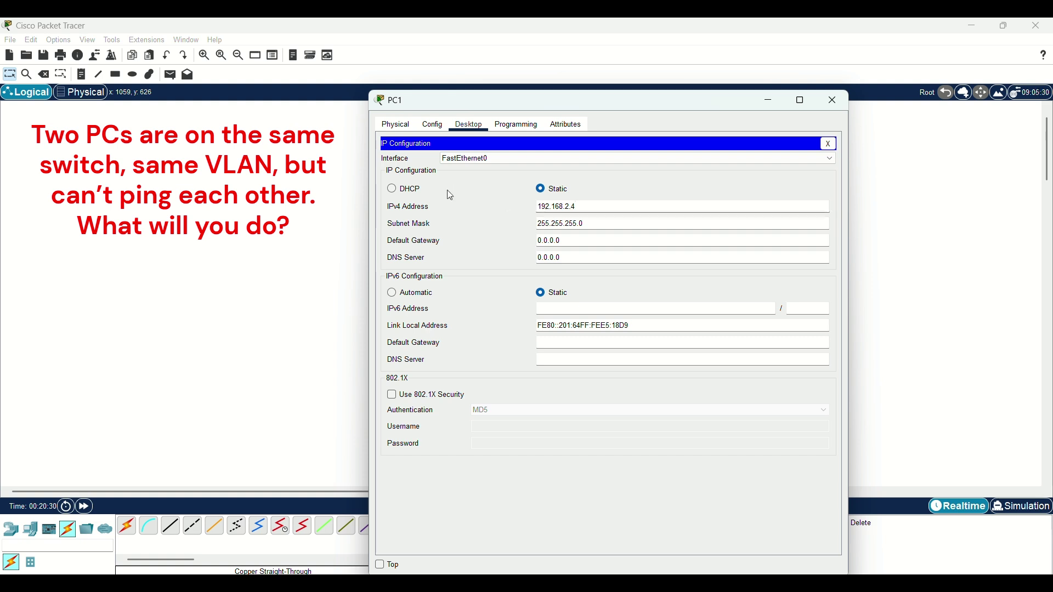
pyautogui.moveTo(585, 205); pyautogui.dragTo(535, 211)
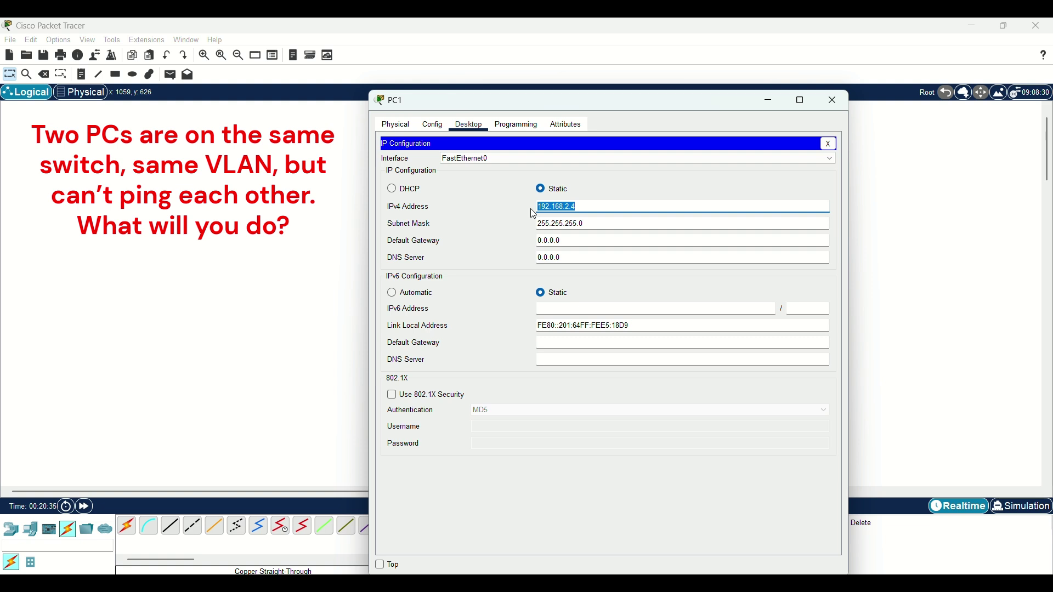
pyautogui.click(613, 210)
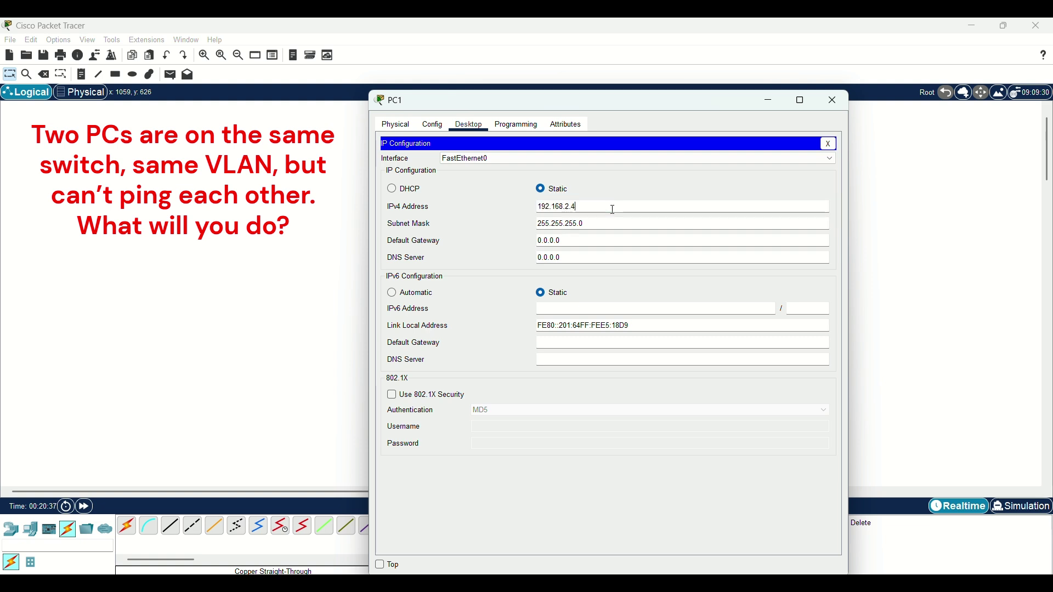
pyautogui.click(769, 101)
# Step: Review PC0's IPv4 address and subnet mask against the topology labels, and minimize its window
pyautogui.click(511, 149)
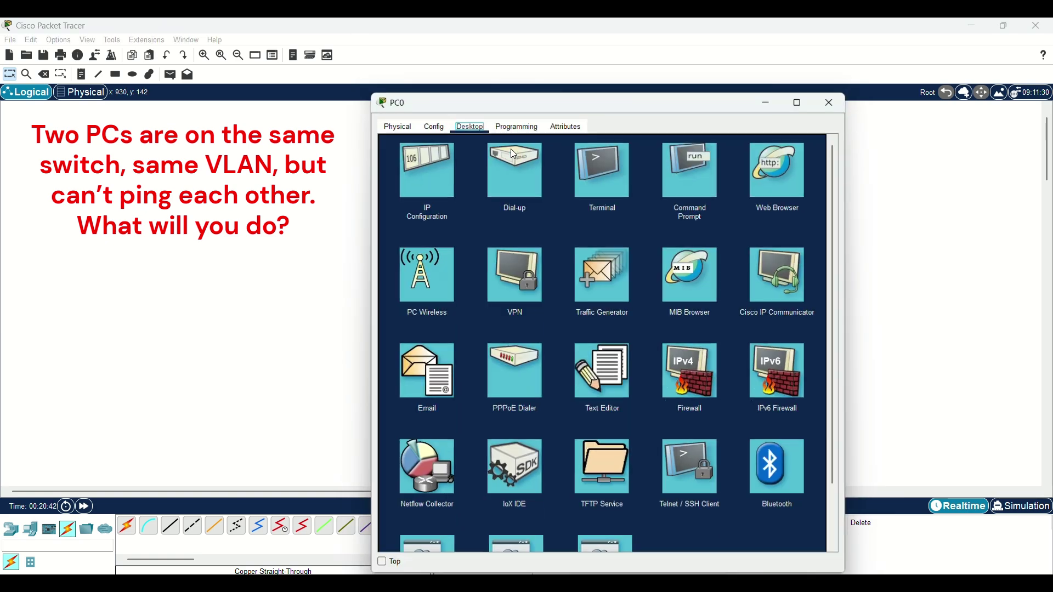
pyautogui.click(449, 183)
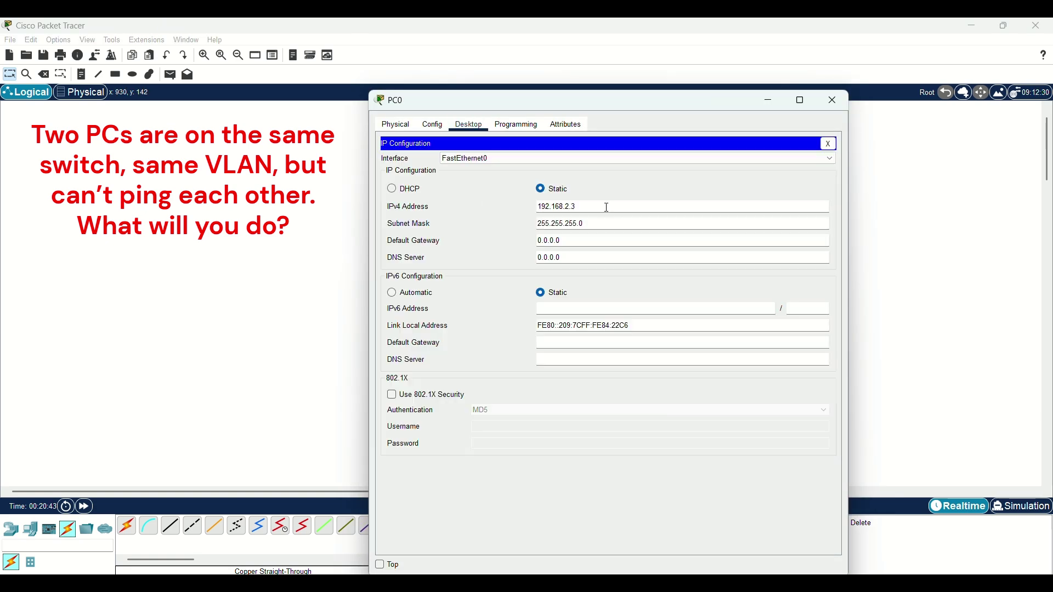
pyautogui.moveTo(559, 104); pyautogui.dragTo(827, 85)
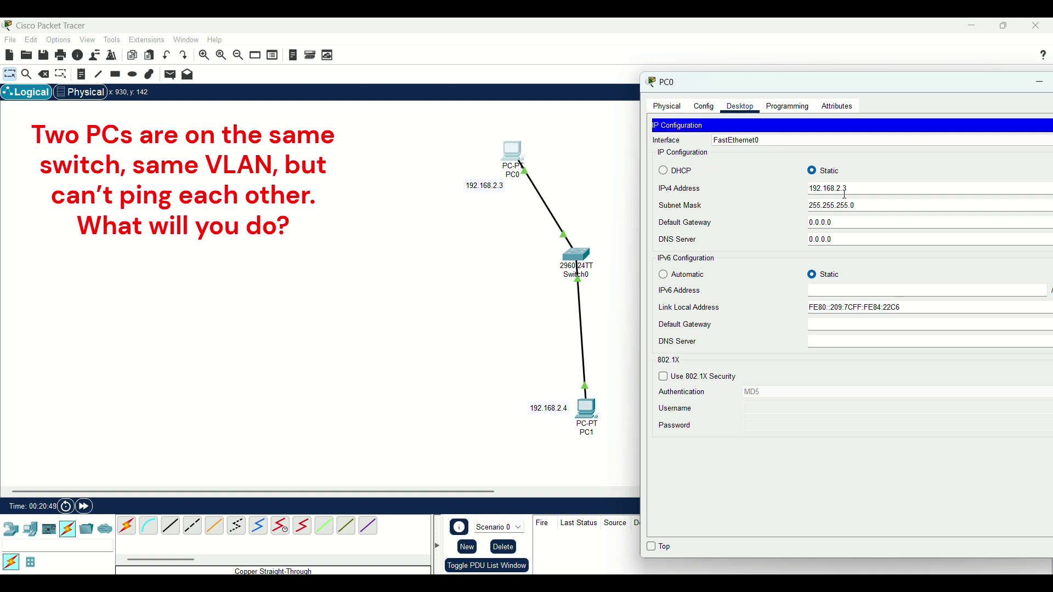
pyautogui.moveTo(851, 189); pyautogui.dragTo(801, 193)
pyautogui.moveTo(781, 88); pyautogui.dragTo(662, 79)
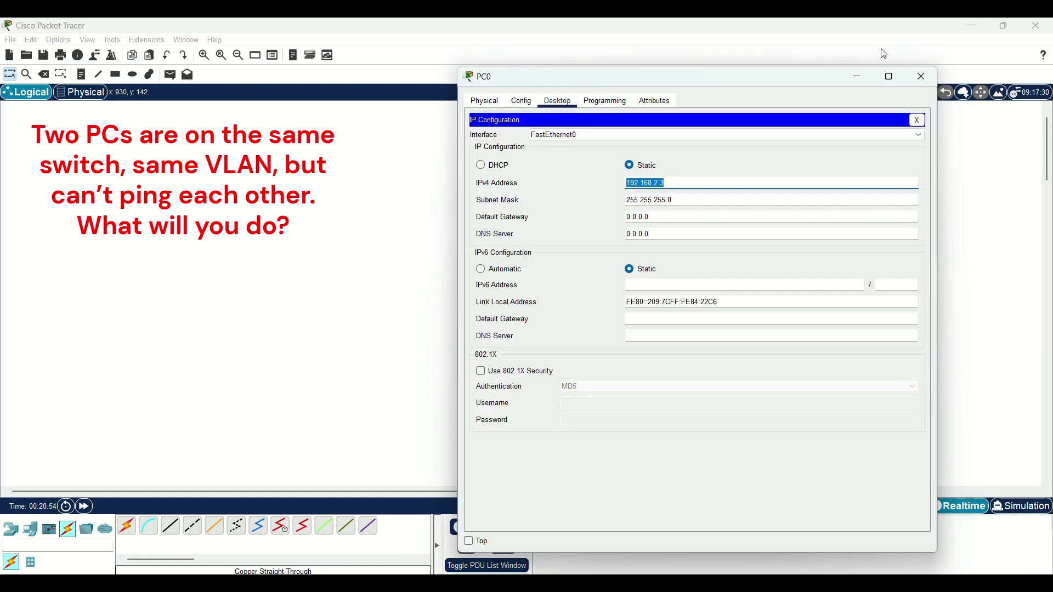
pyautogui.click(858, 78)
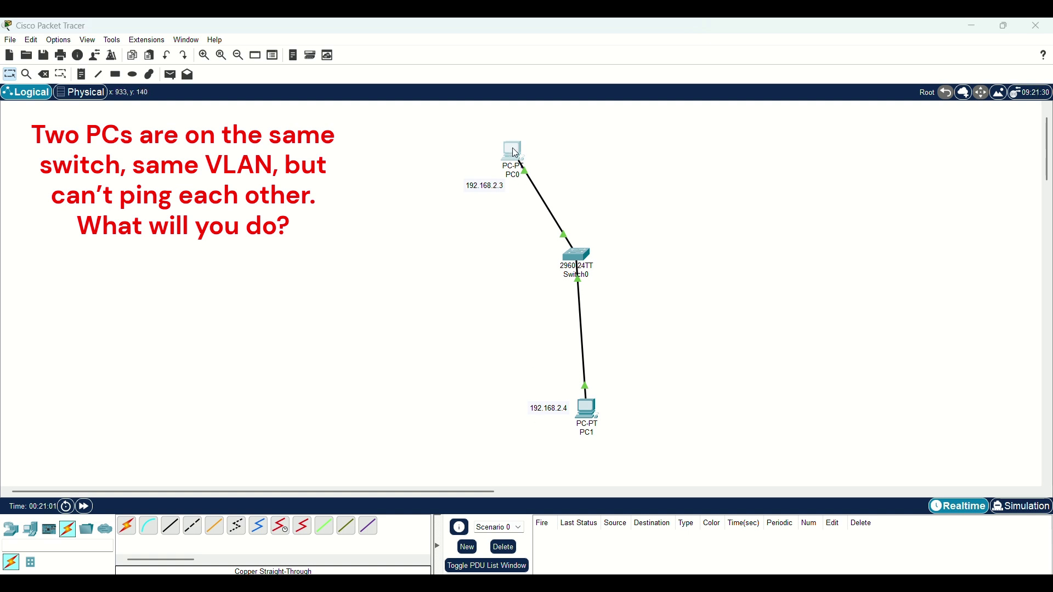
# Step: Check the IPv4 firewall service state and inbound rules on PC0, and close its window
pyautogui.click(516, 153)
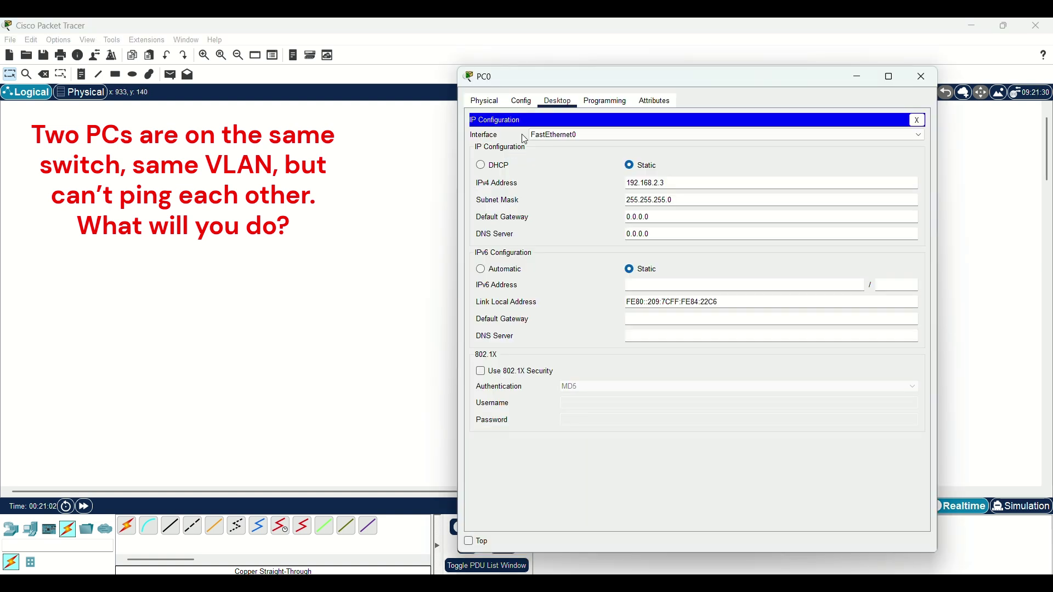
pyautogui.click(917, 120)
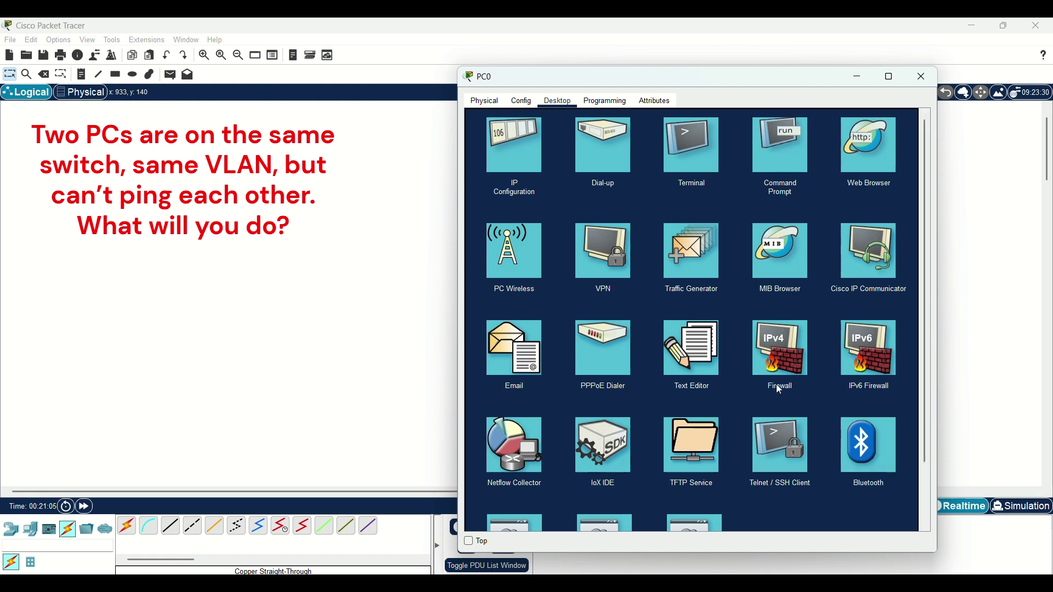
pyautogui.click(775, 365)
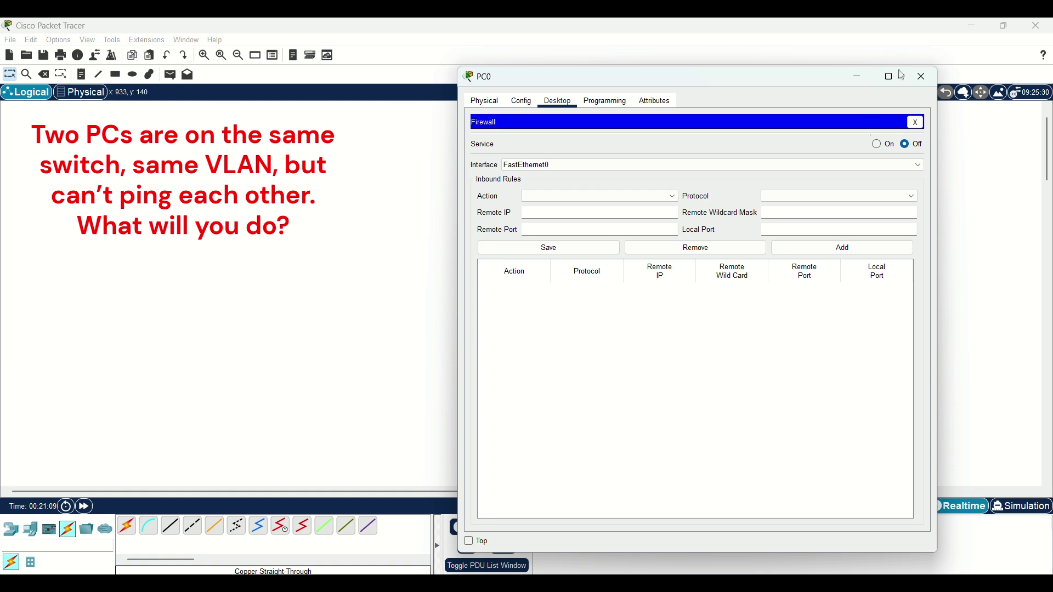
pyautogui.click(926, 76)
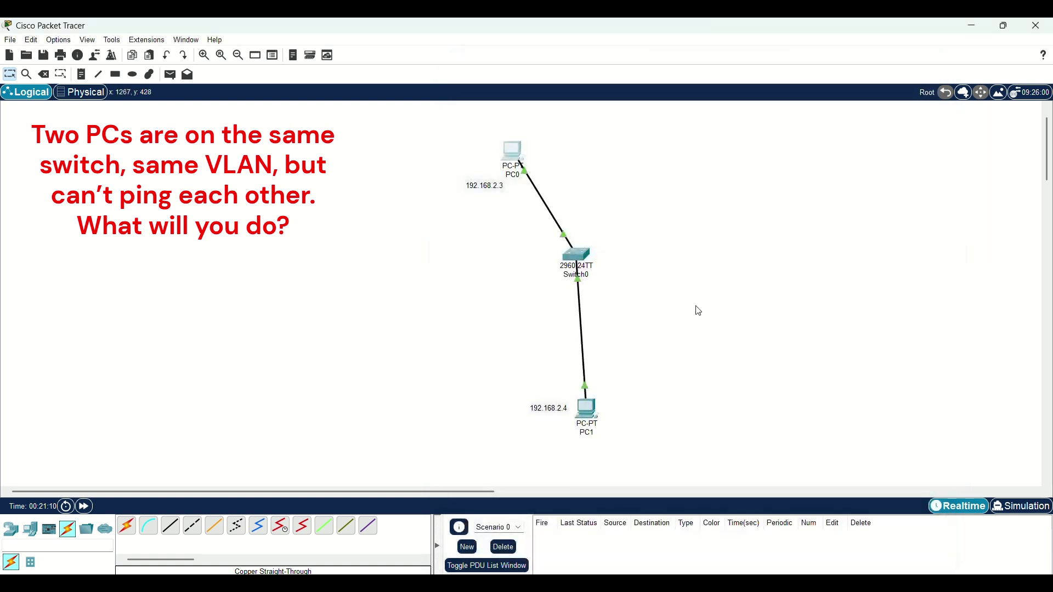
# Step: Check the IPv4 firewall service state and inbound rules on PC1, and close its window
pyautogui.click(587, 409)
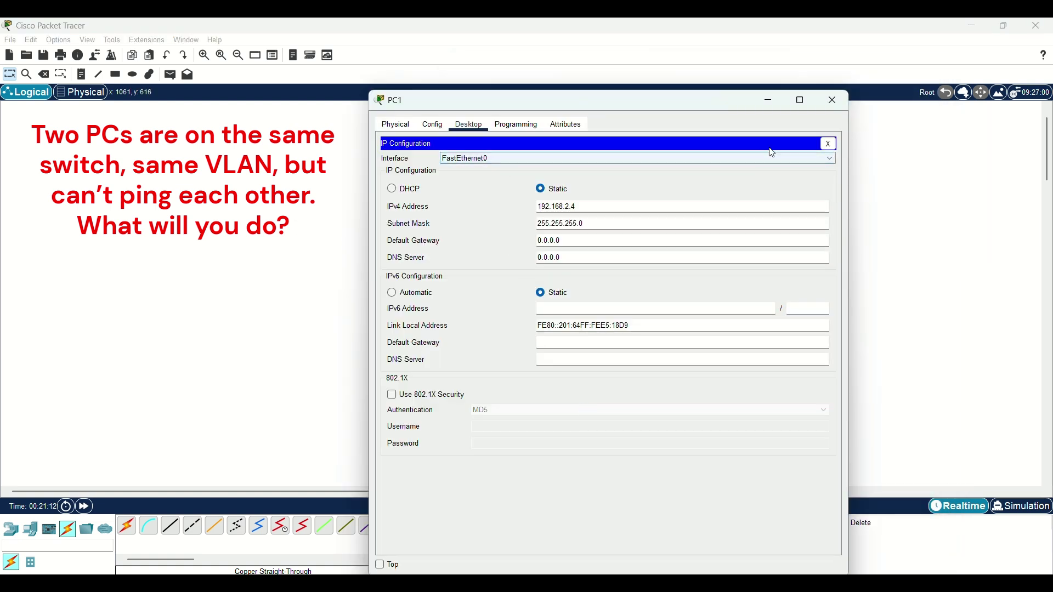
pyautogui.click(829, 143)
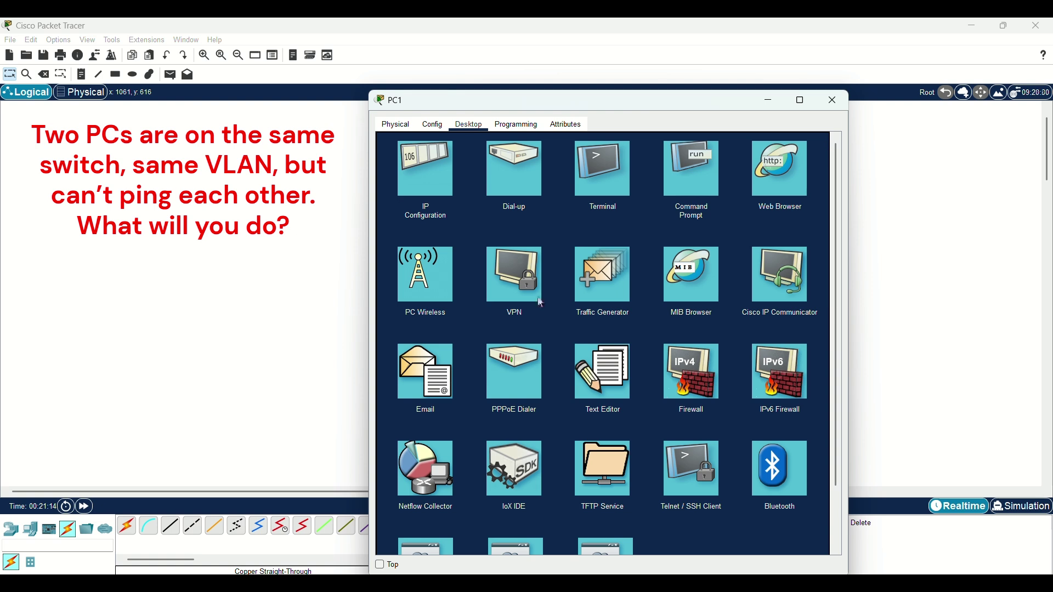
pyautogui.click(666, 377)
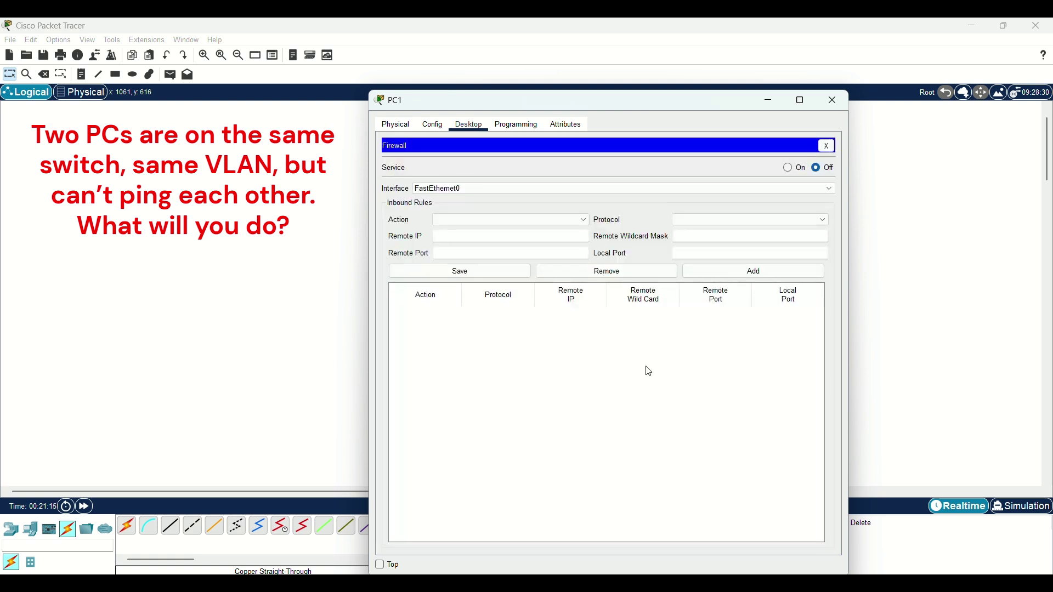
pyautogui.click(832, 100)
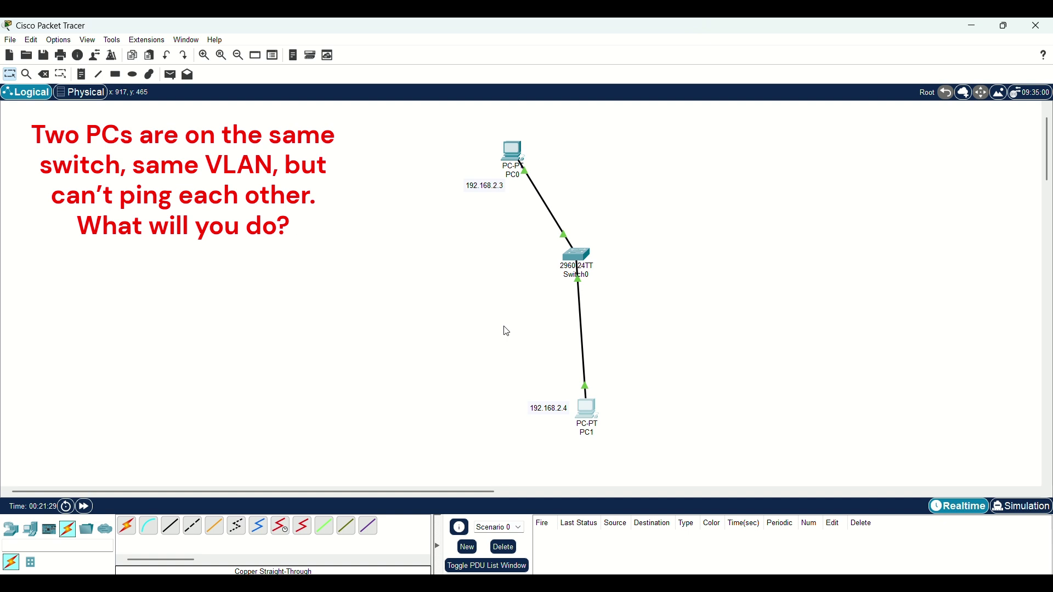
# Step: Revisit the VLAN listing in Switch0's command line, and close the switch window
pyautogui.click(577, 256)
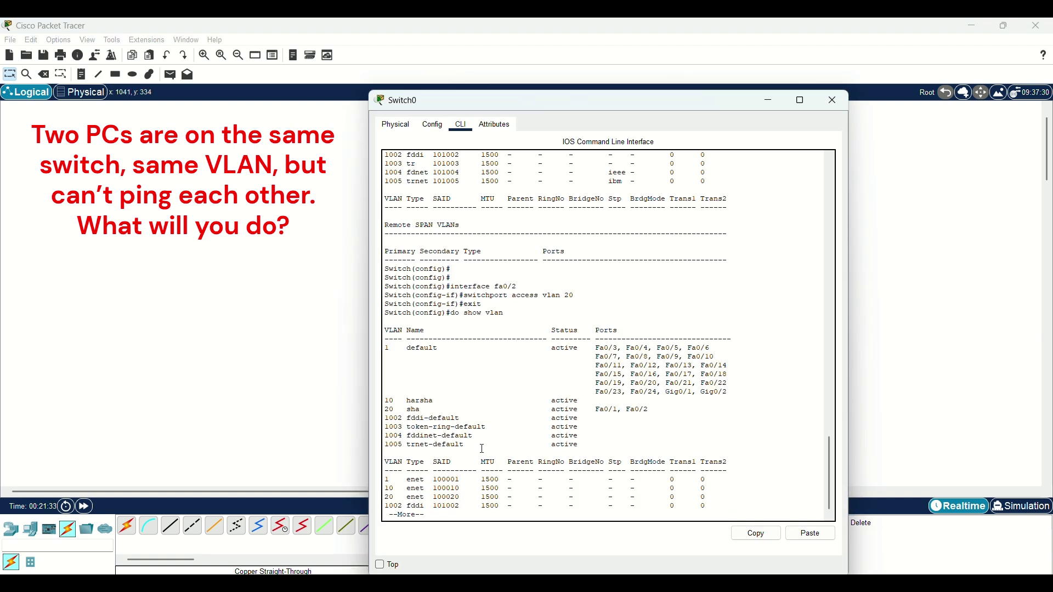
pyautogui.click(833, 100)
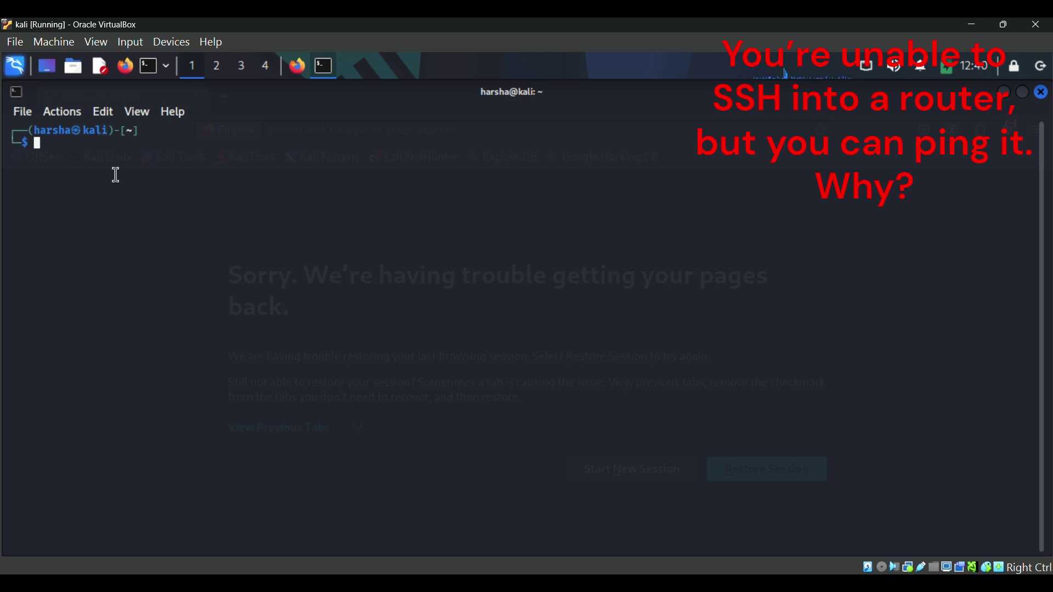
# Step: In the Kali Linux terminal, run sudo ssh -V with the account password and examine the reported SSH version
pyautogui.write('sudo ')
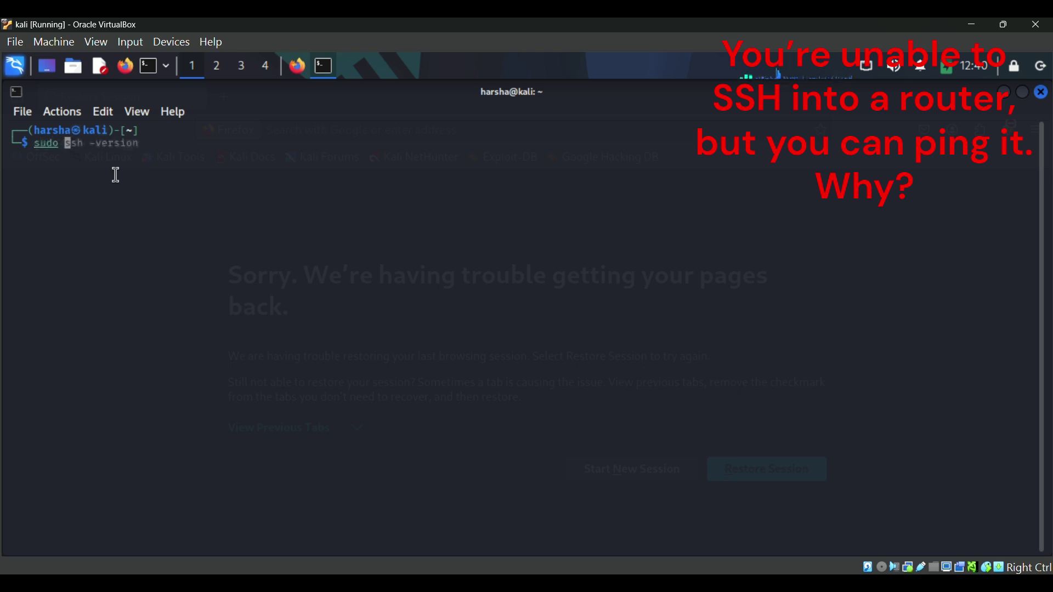
pyautogui.write('ssh -V')
pyautogui.press('Return')
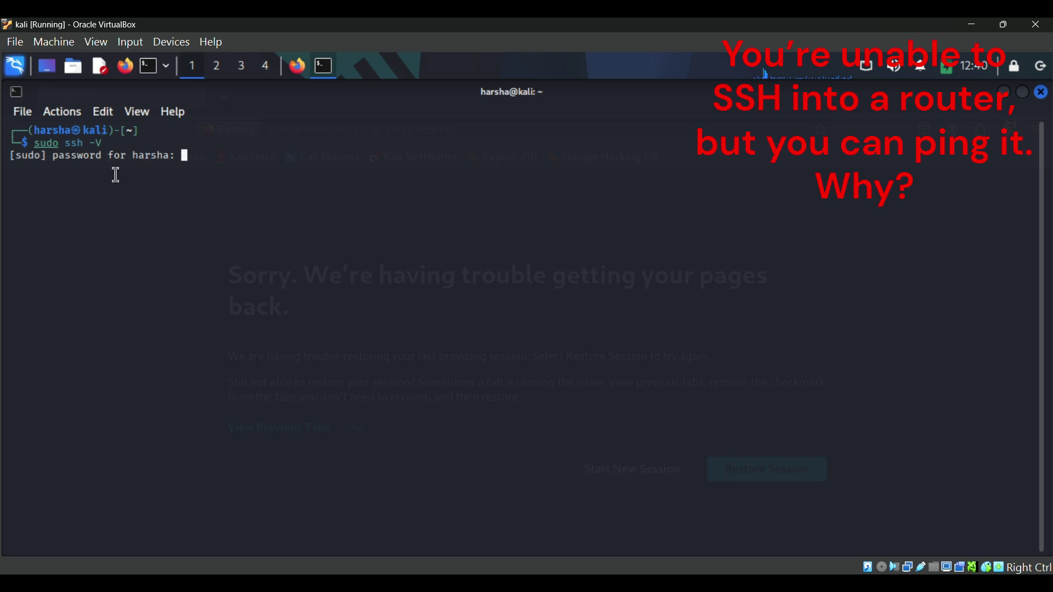
pyautogui.press('Return')
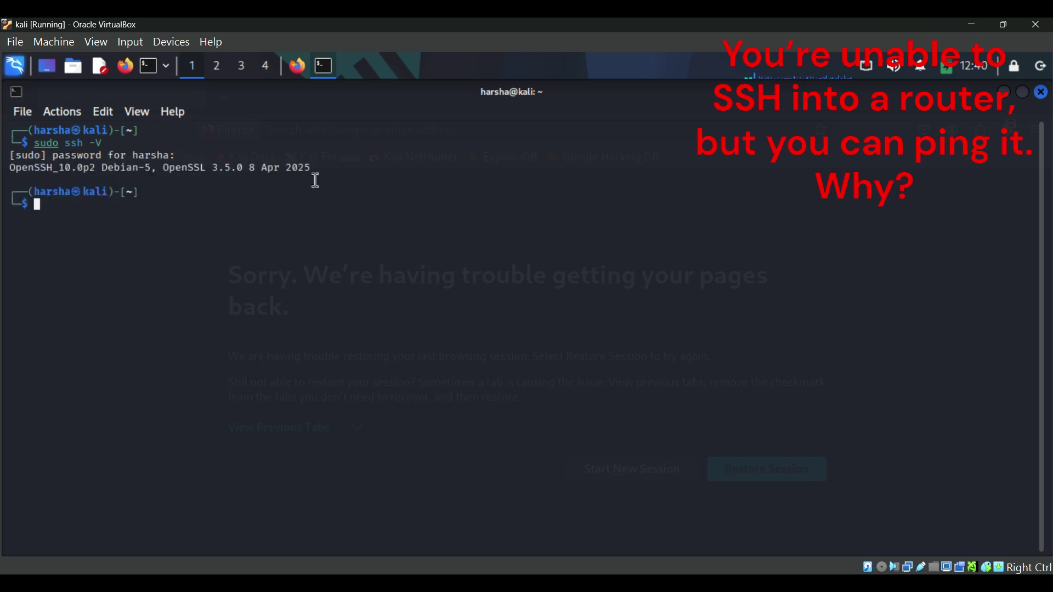
pyautogui.moveTo(317, 168); pyautogui.dragTo(55, 215)
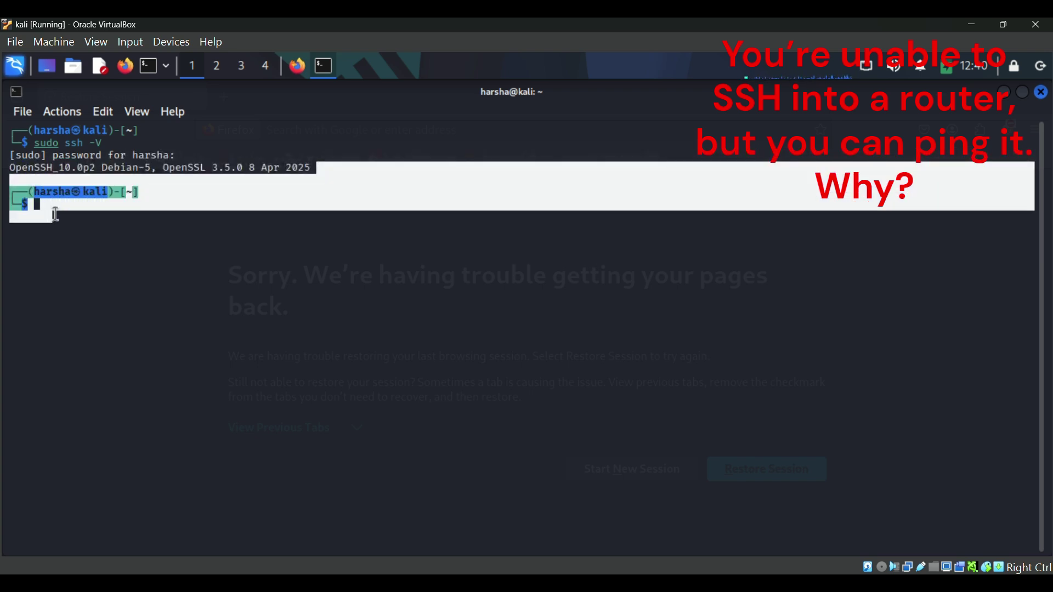
pyautogui.click(55, 215)
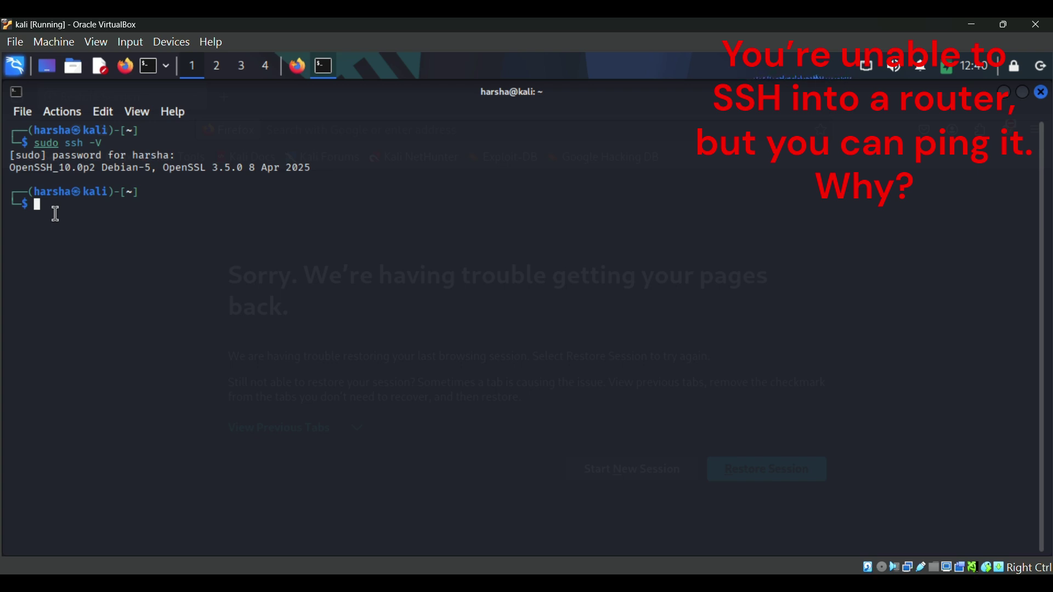
# Step: Check the state of the SSH service with sudo systemctl status ssh
pyautogui.press('Up')
pyautogui.press('Left')
pyautogui.press('Left')
pyautogui.press('Left')
pyautogui.press('Left')
pyautogui.press('Left')
pyautogui.press('Left')
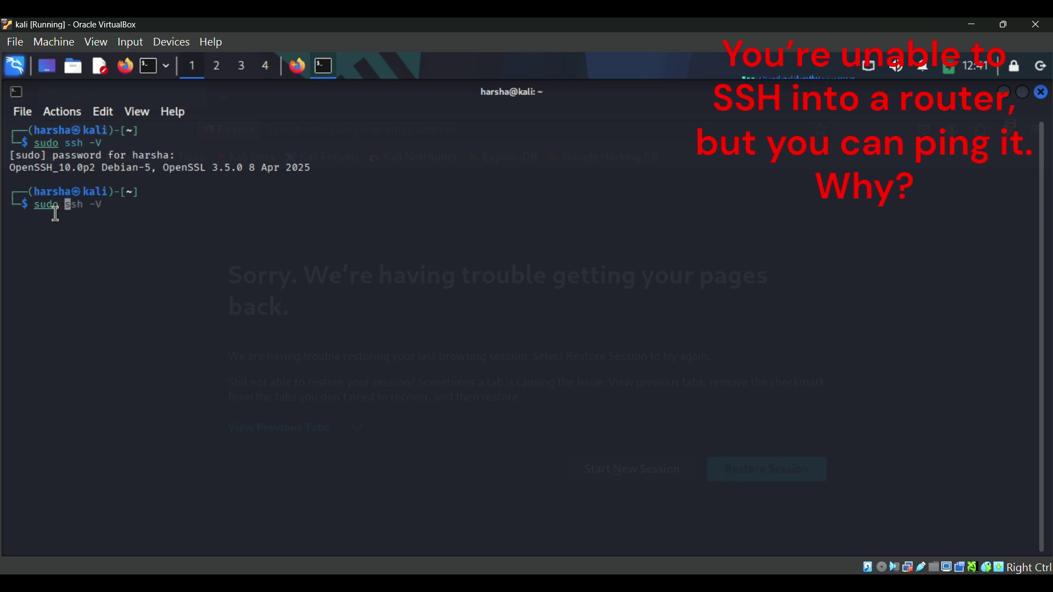
pyautogui.hotkey('ctrl', 'k')
pyautogui.write('systemc')
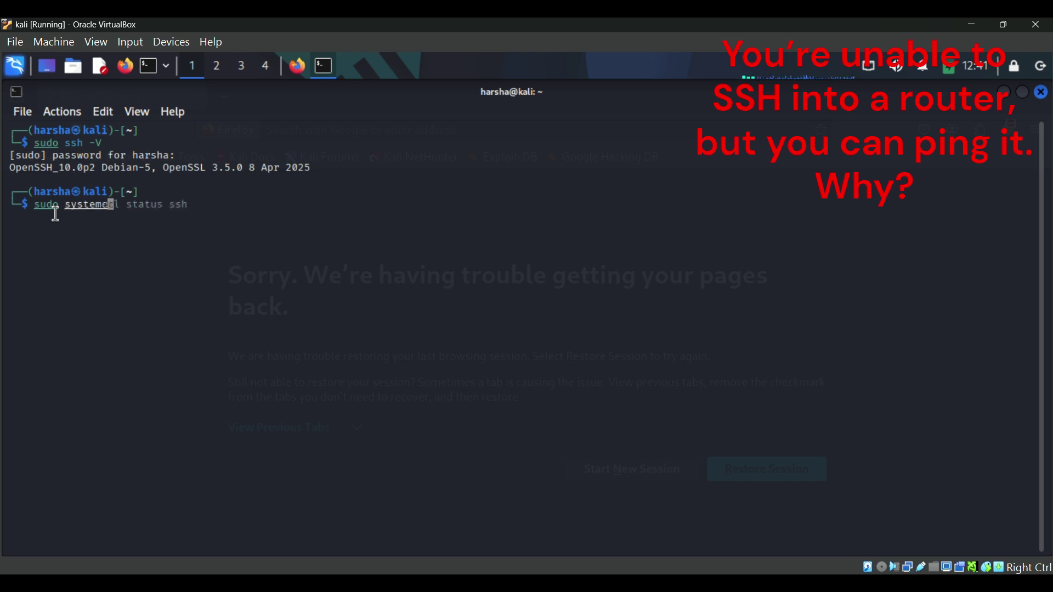
pyautogui.write('tl status ssh')
pyautogui.press('Return')
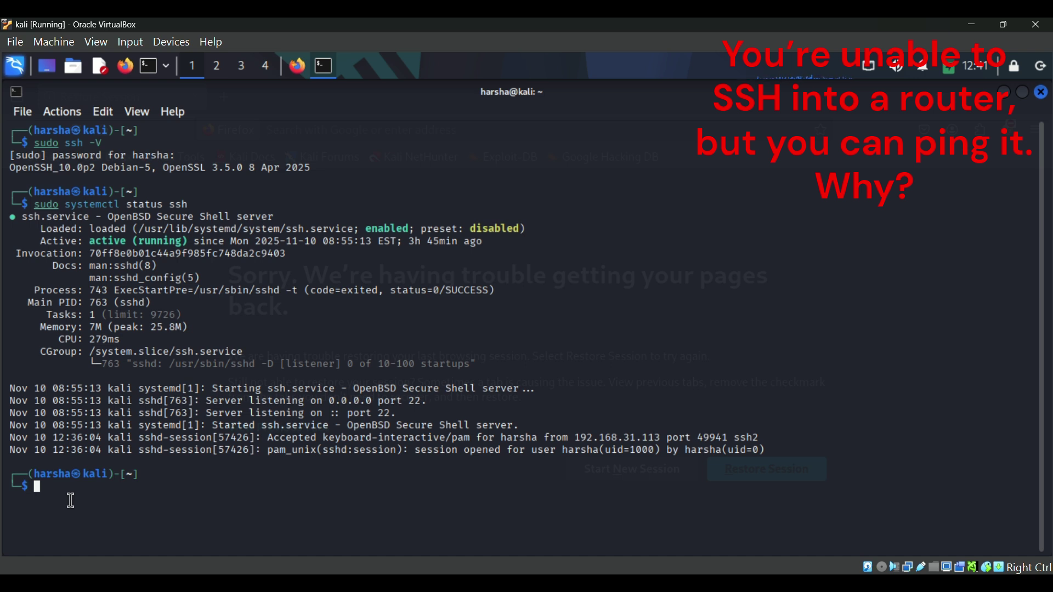
# Step: List the network interfaces with ip a and copy the IPv4 address of eth0
pyautogui.write('ip a')
pyautogui.press('Return')
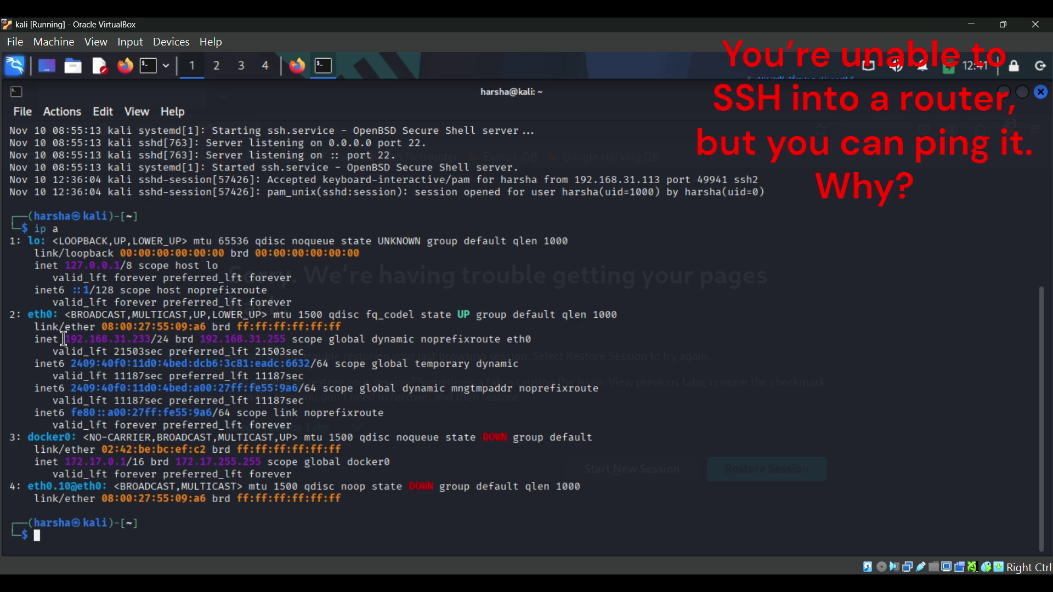
pyautogui.moveTo(63, 339); pyautogui.dragTo(153, 342)
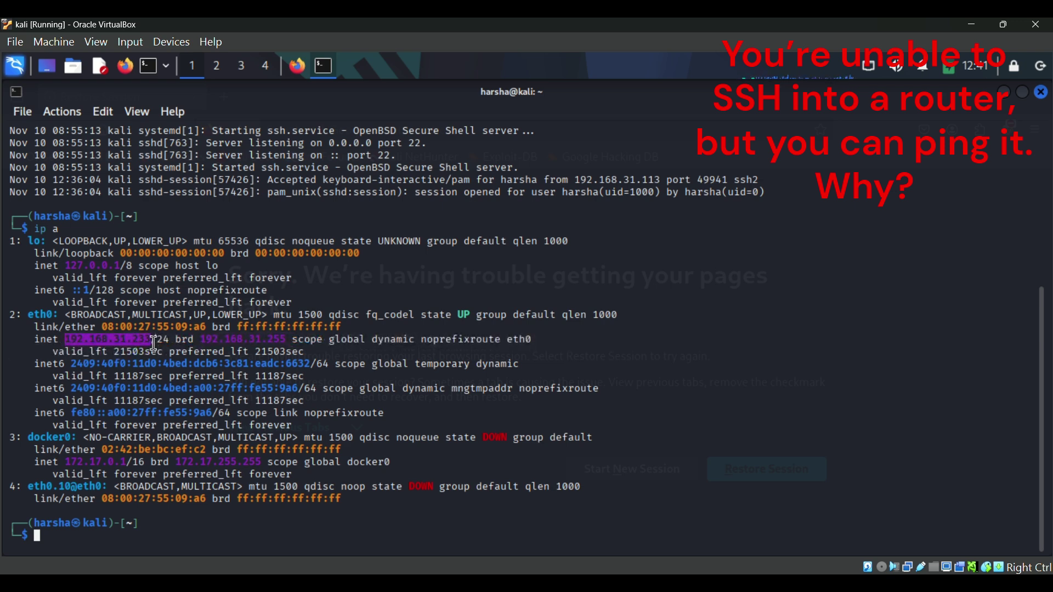
pyautogui.rightClick(153, 342)
pyautogui.click(225, 89)
# Step: Scan 192.168.31.233 with nmap and examine the state of the SSH port in the report
pyautogui.click(62, 543)
pyautogui.write('nmap')
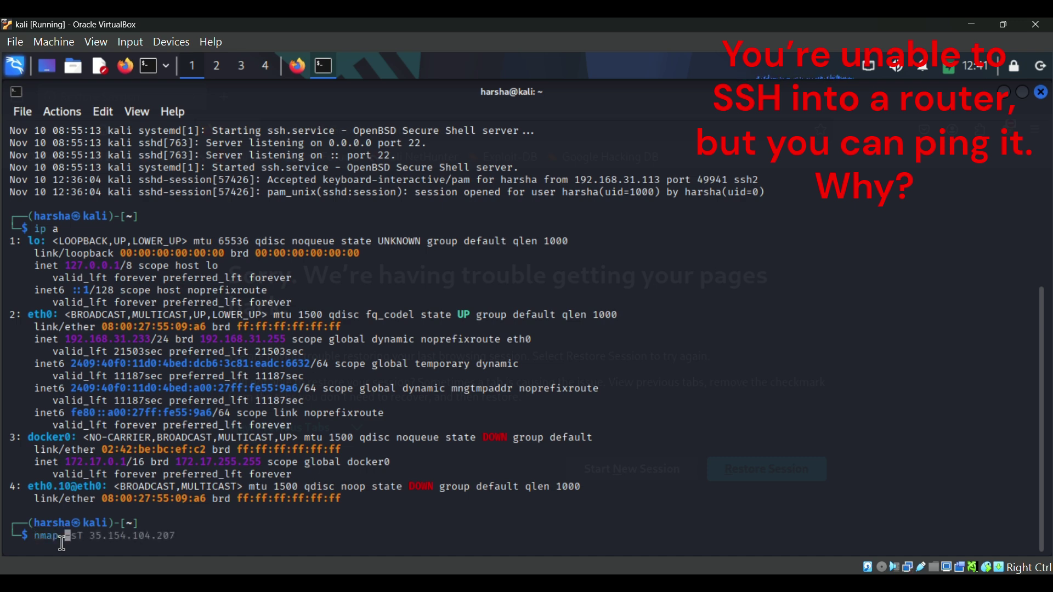
pyautogui.rightClick(76, 534)
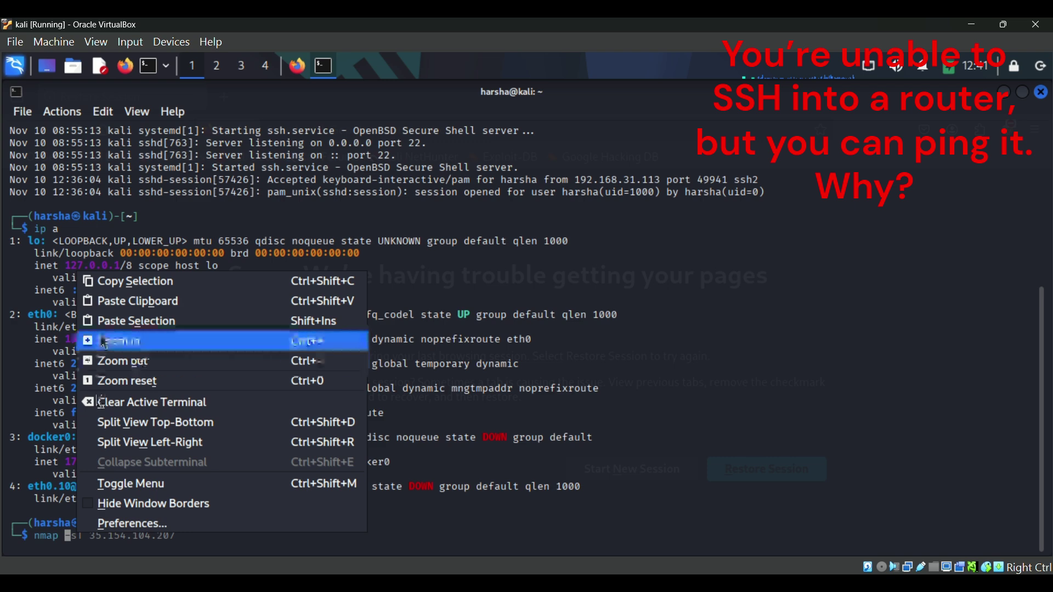
pyautogui.click(102, 300)
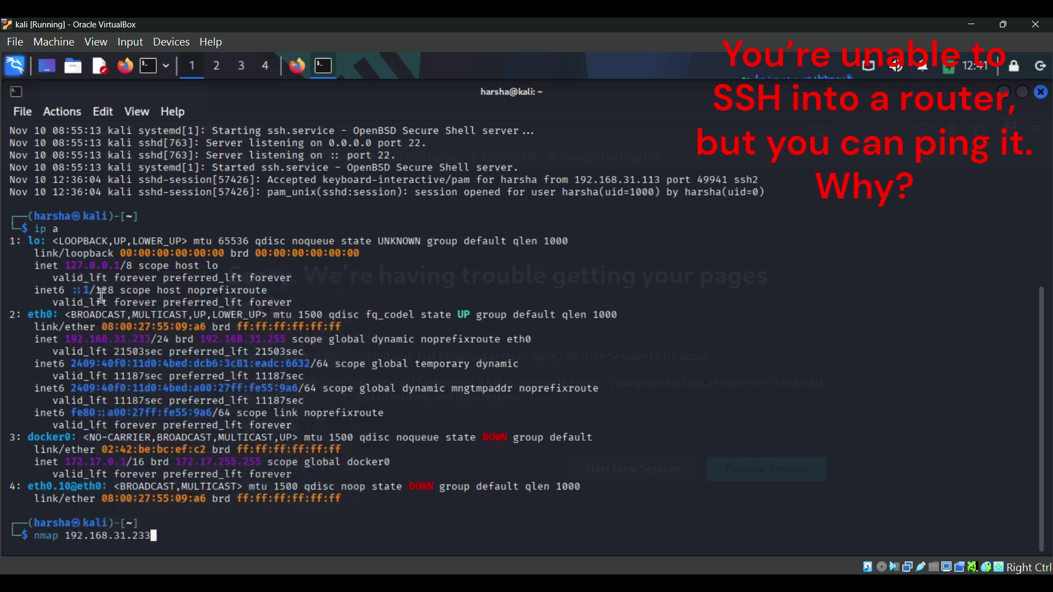
pyautogui.press('Return')
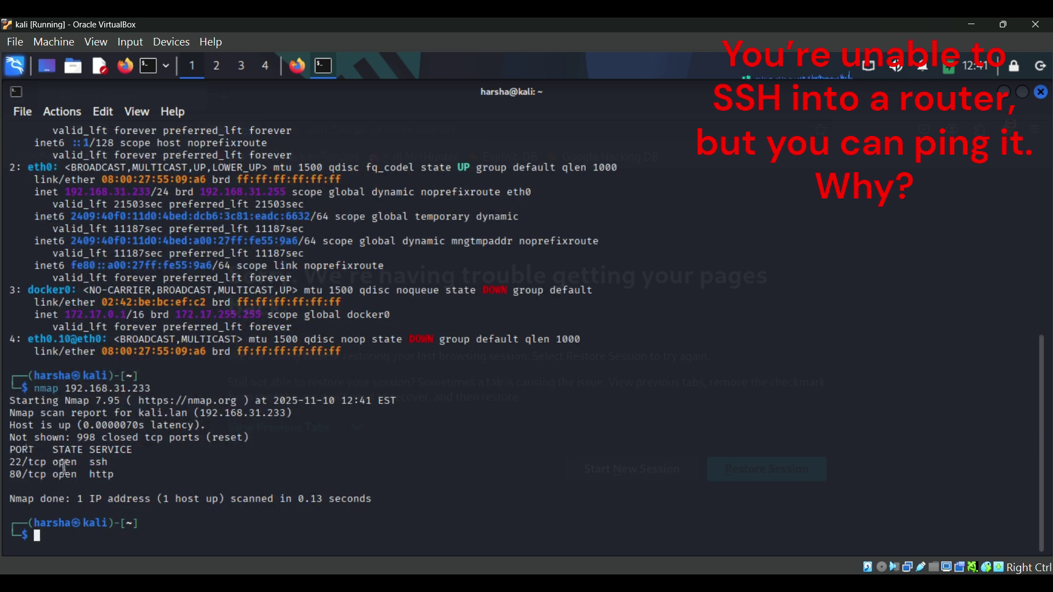
pyautogui.moveTo(114, 464); pyautogui.dragTo(15, 461)
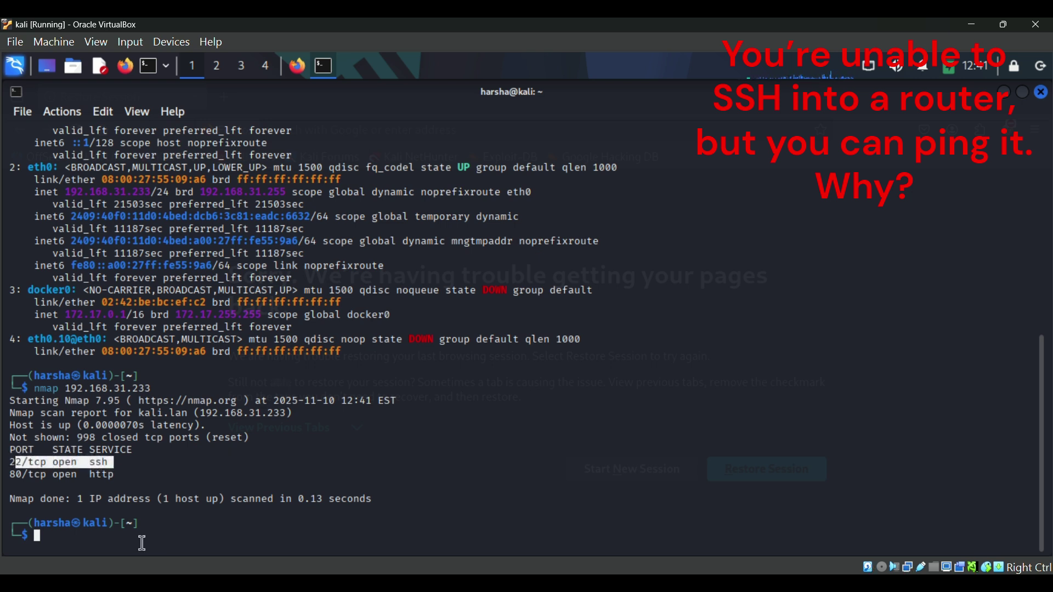
pyautogui.click(122, 543)
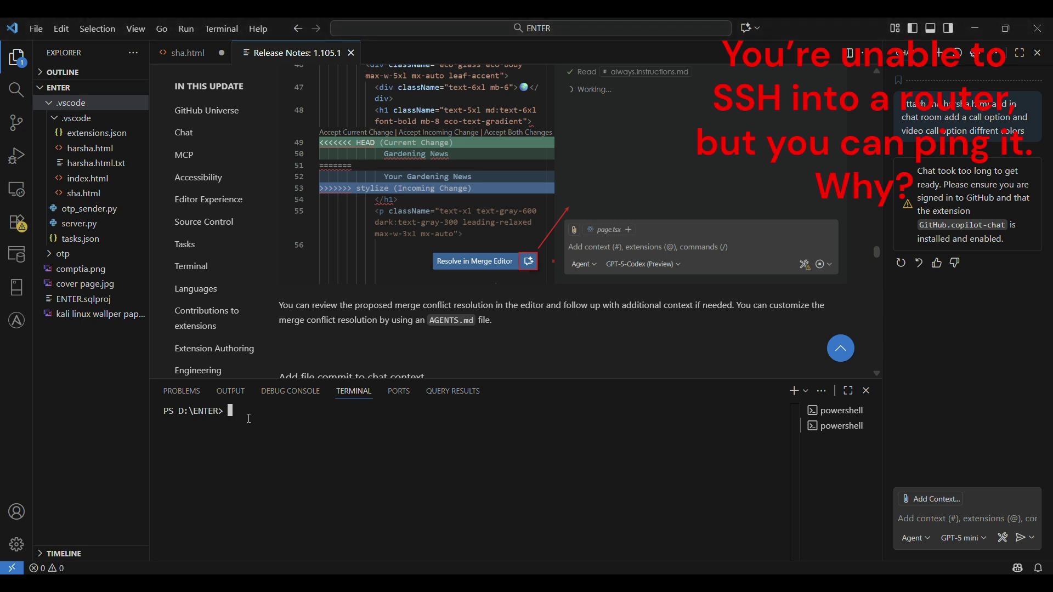
# Step: In the VS Code PowerShell terminal, connect with ssh 192.168.31.233 and log in with the account password
pyautogui.write('ssh 192.168.')
pyautogui.press('BackSpace')
pyautogui.press('BackSpace')
pyautogui.press('BackSpace')
pyautogui.press('BackSpace')
pyautogui.press('BackSpace')
pyautogui.press('BackSpace')
pyautogui.press('BackSpace')
pyautogui.press('BackSpace')
pyautogui.press('BackSpace')
pyautogui.rightClick(256, 419)
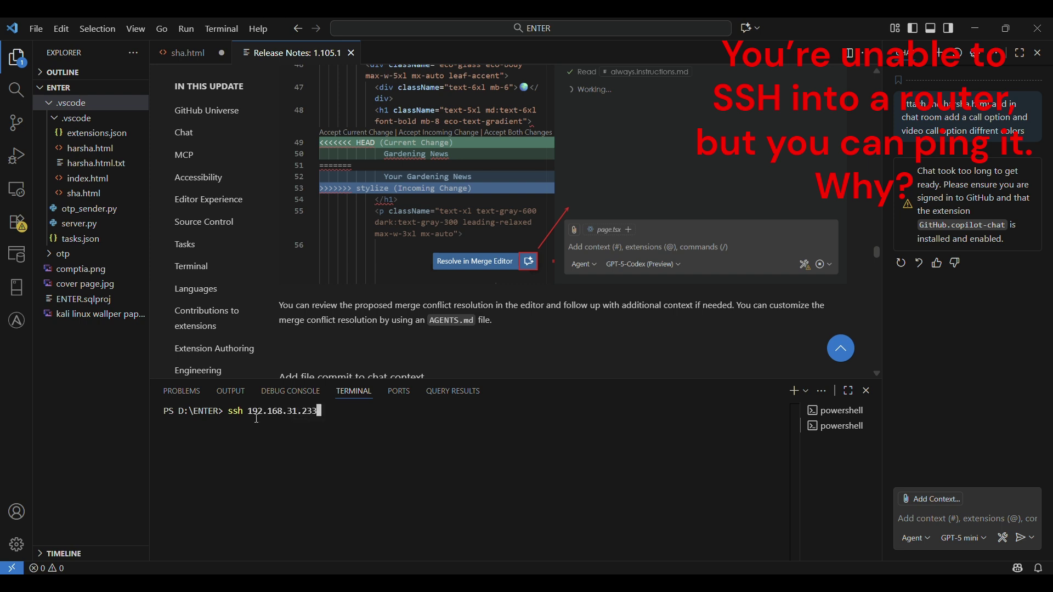
pyautogui.press('Return')
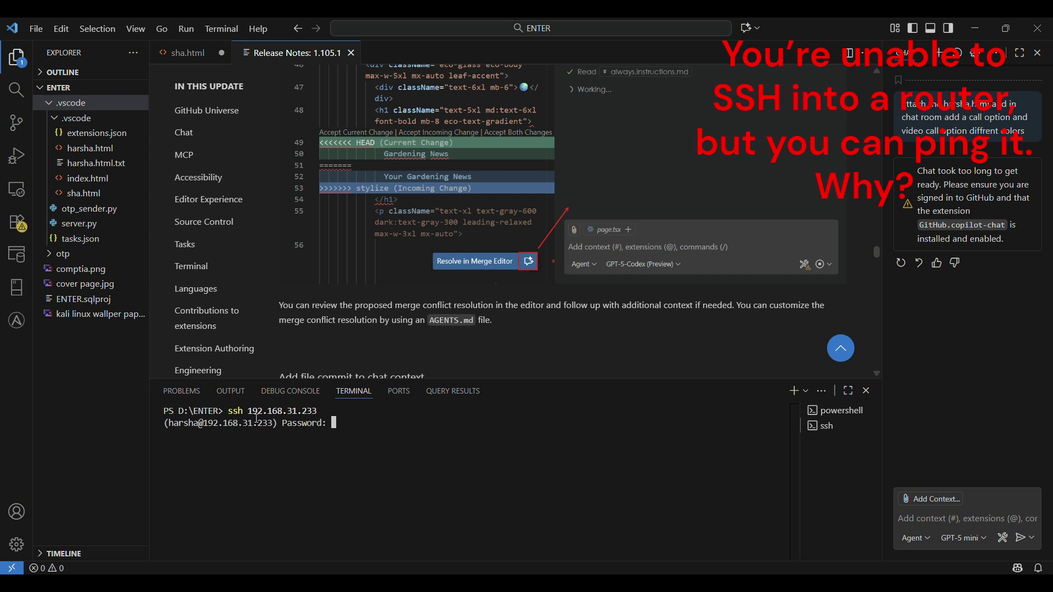
pyautogui.press('Return')
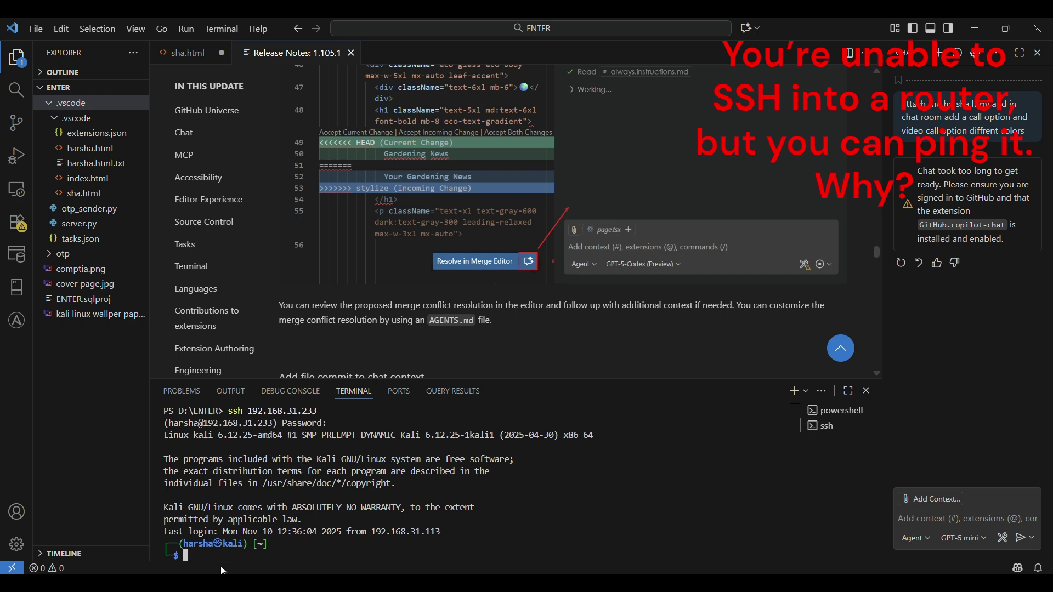
# Step: List the home directory's contents with ls in the remote SSH session
pyautogui.write('ls')
pyautogui.press('Return')
pyautogui.press('Return')
pyautogui.press('Return')
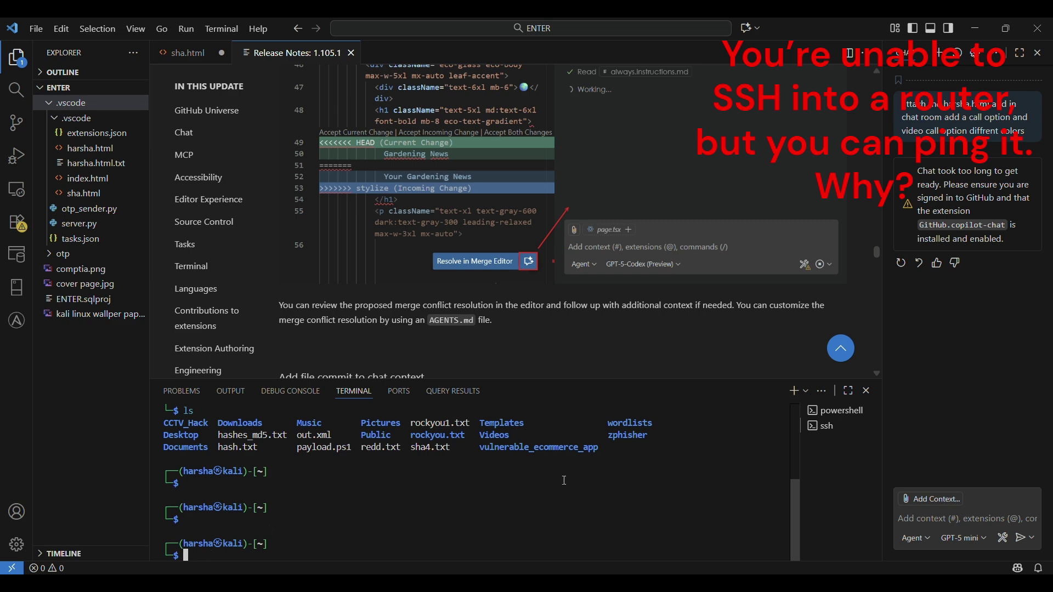
# Step: Switch back to the Kali virtual machine and review the earlier SSH version, service status, interface and nmap output
pyautogui.click(743, 548)
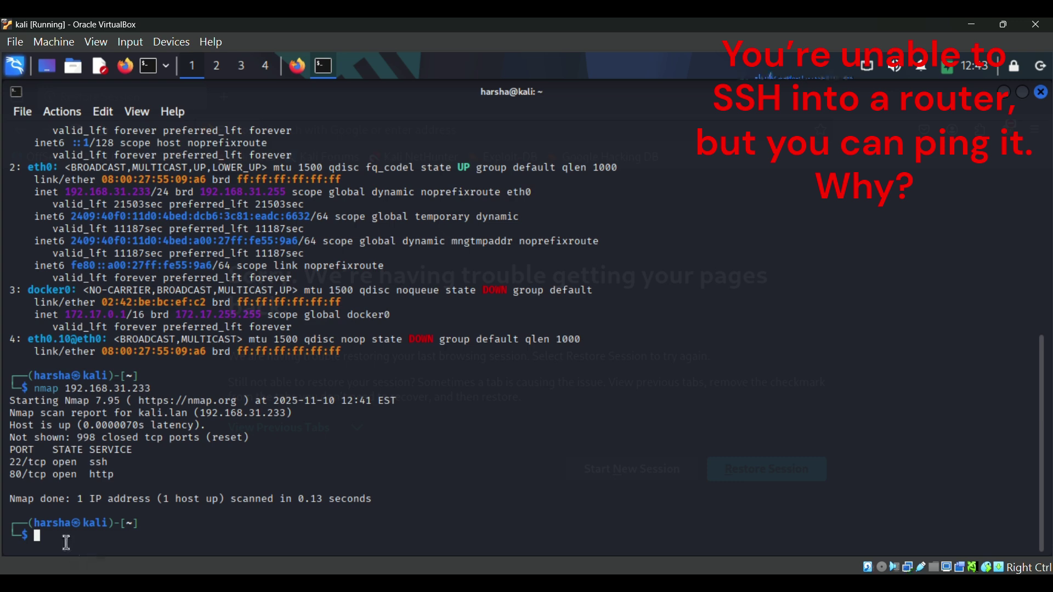
pyautogui.scroll(8, 115, 194)
pyautogui.scroll(3, 114, 195)
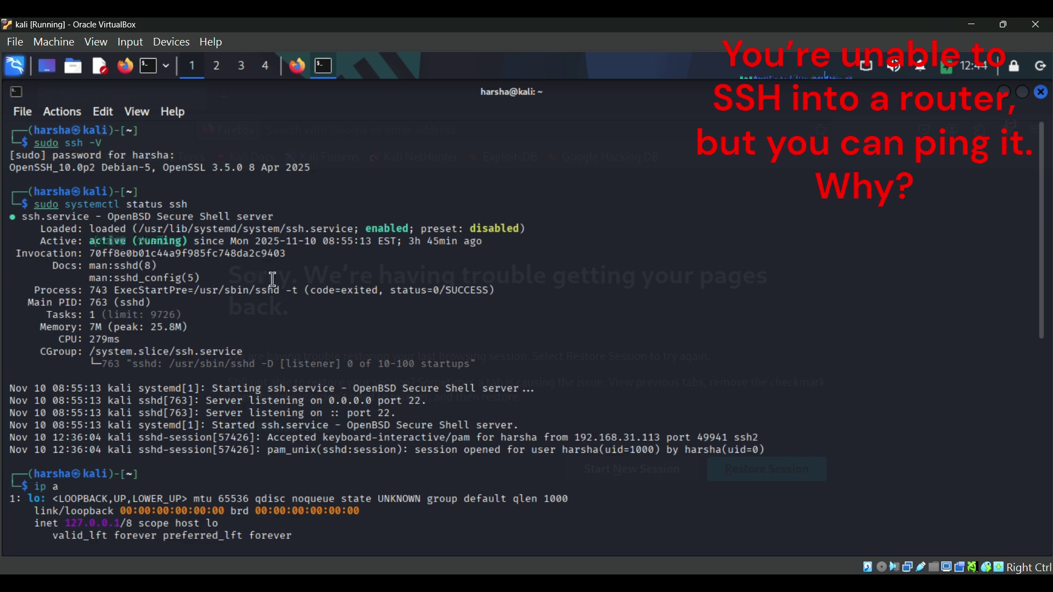
pyautogui.scroll(-4, 272, 280)
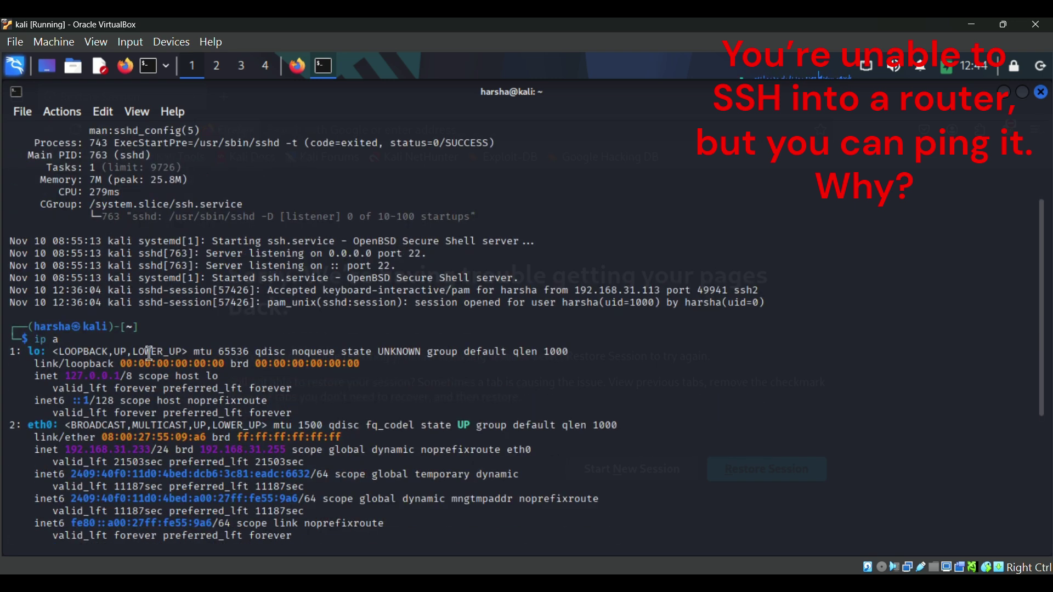
pyautogui.scroll(-4, 149, 353)
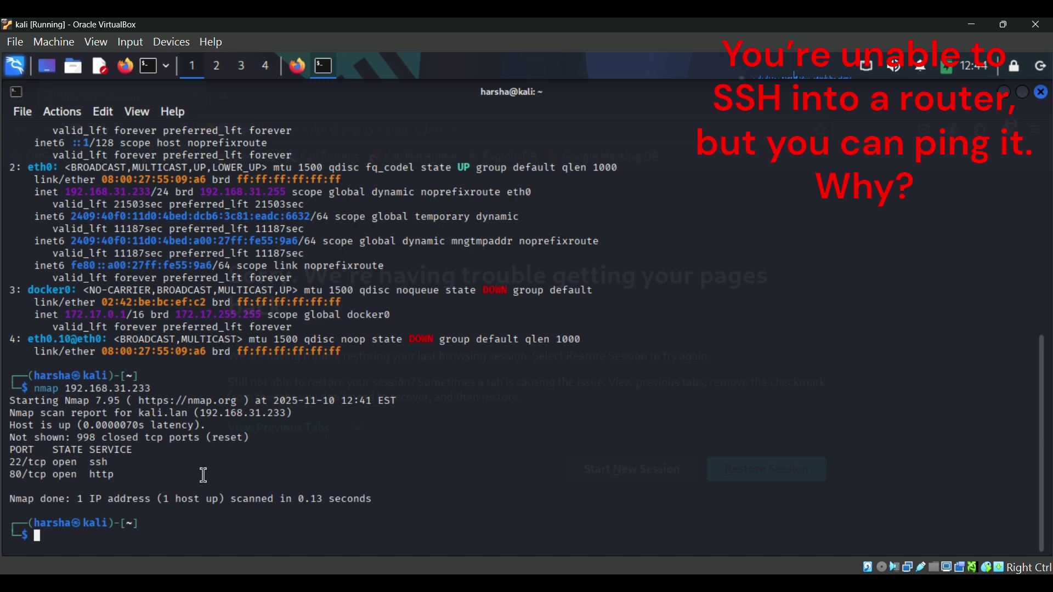
pyautogui.scroll(4, 203, 475)
pyautogui.scroll(7, 203, 475)
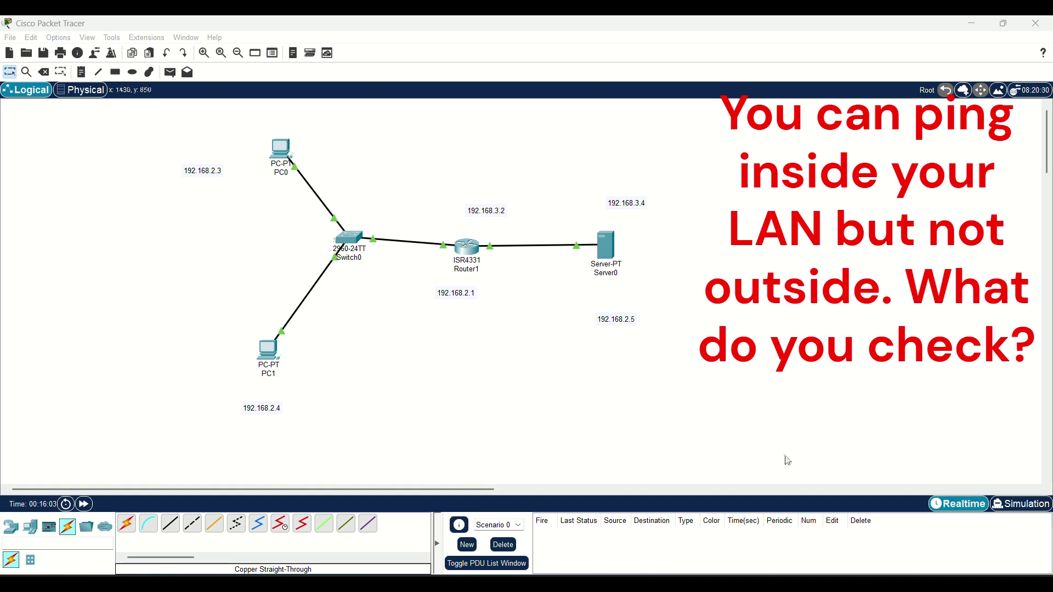
pyautogui.click(1014, 508)
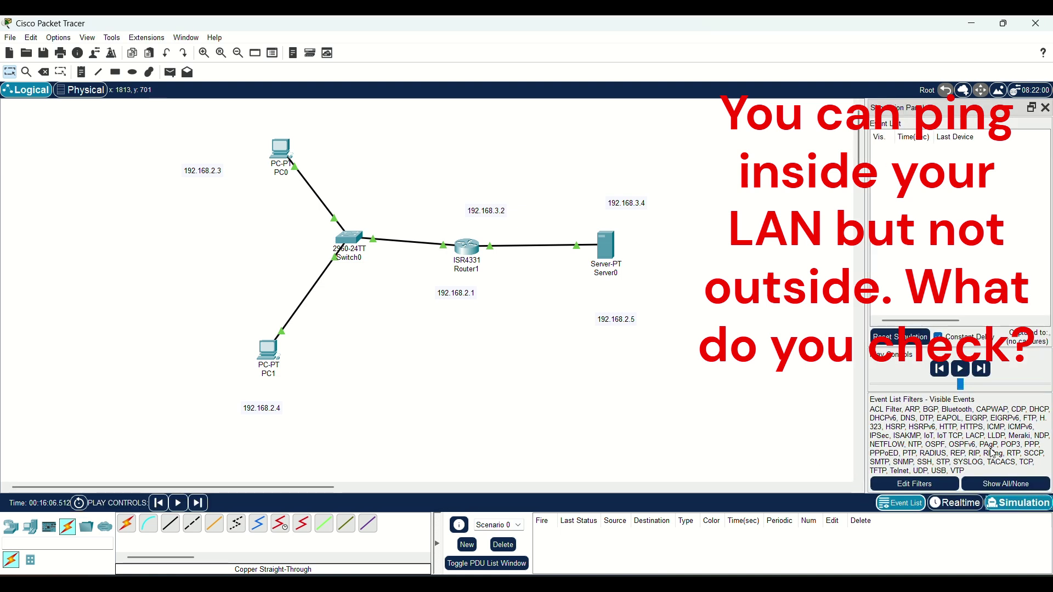
pyautogui.click(965, 369)
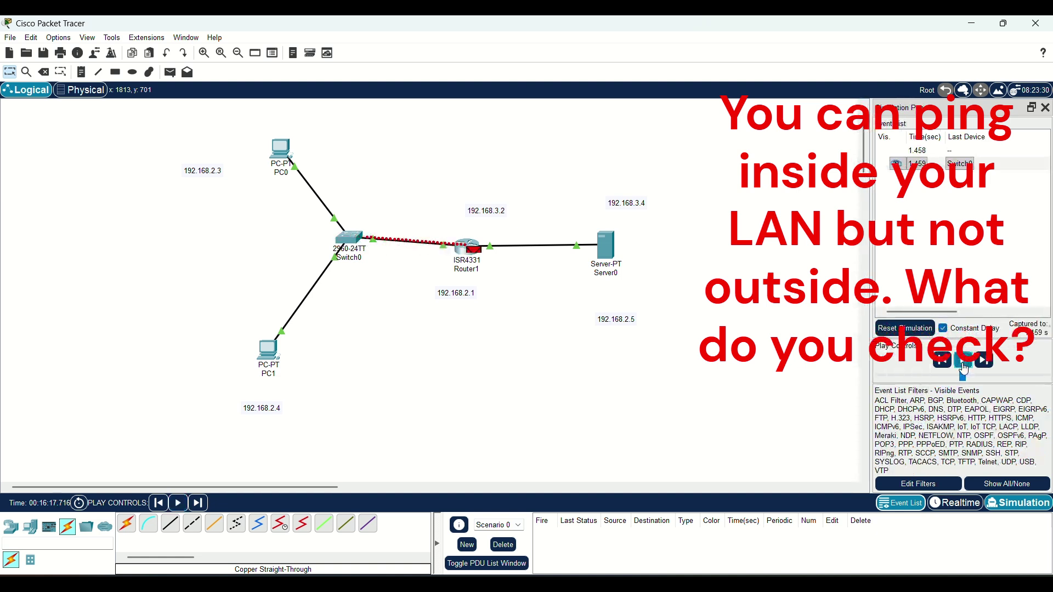
pyautogui.click(961, 511)
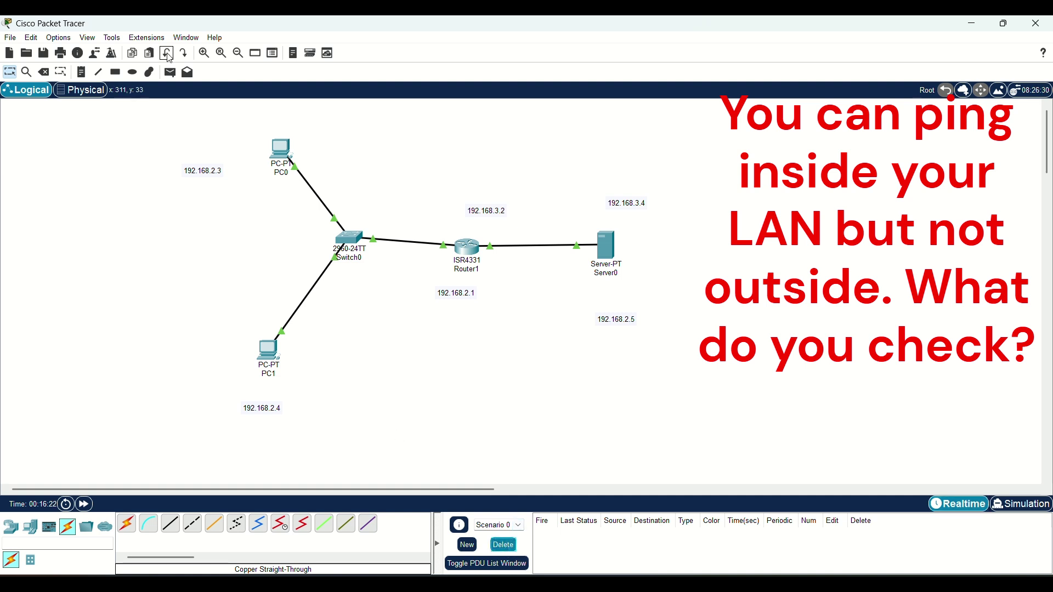
# Step: Send a simple PDU from PC0 to Server0, play its route in Simulation mode, and return to Realtime mode
pyautogui.click(170, 72)
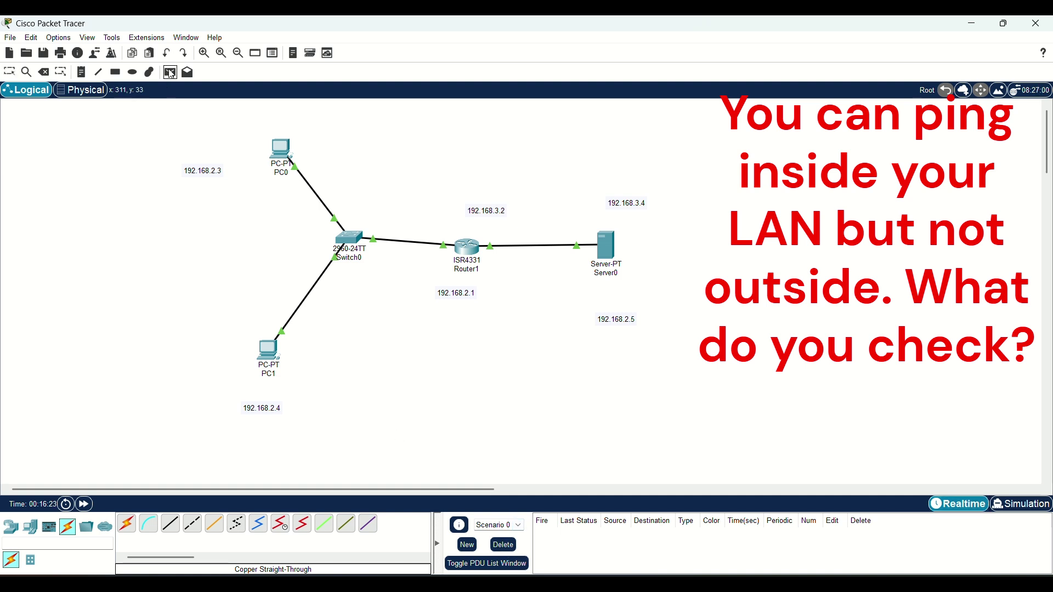
pyautogui.click(281, 148)
pyautogui.click(606, 262)
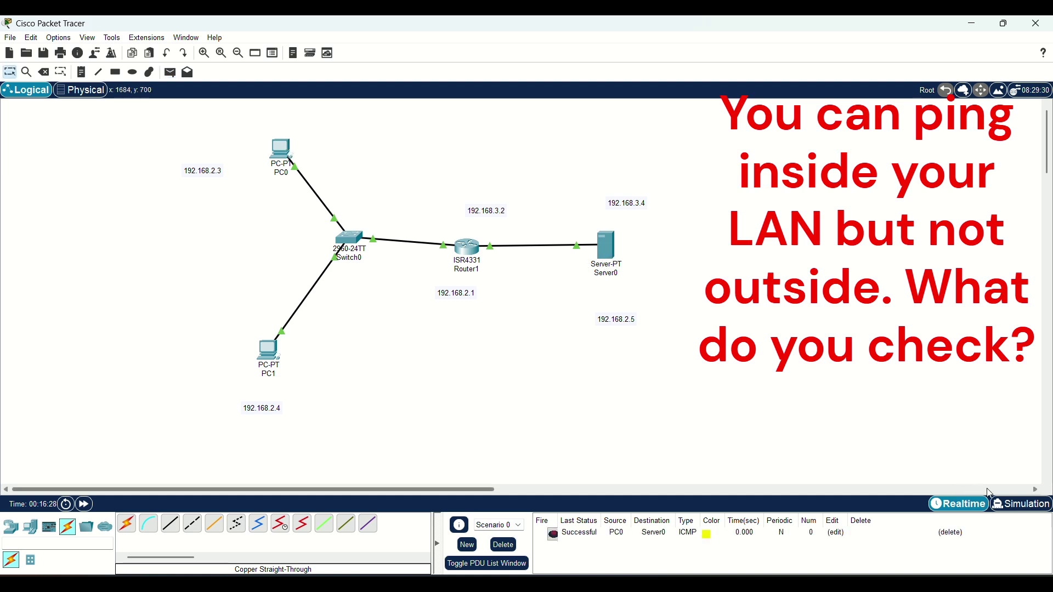
pyautogui.click(1024, 504)
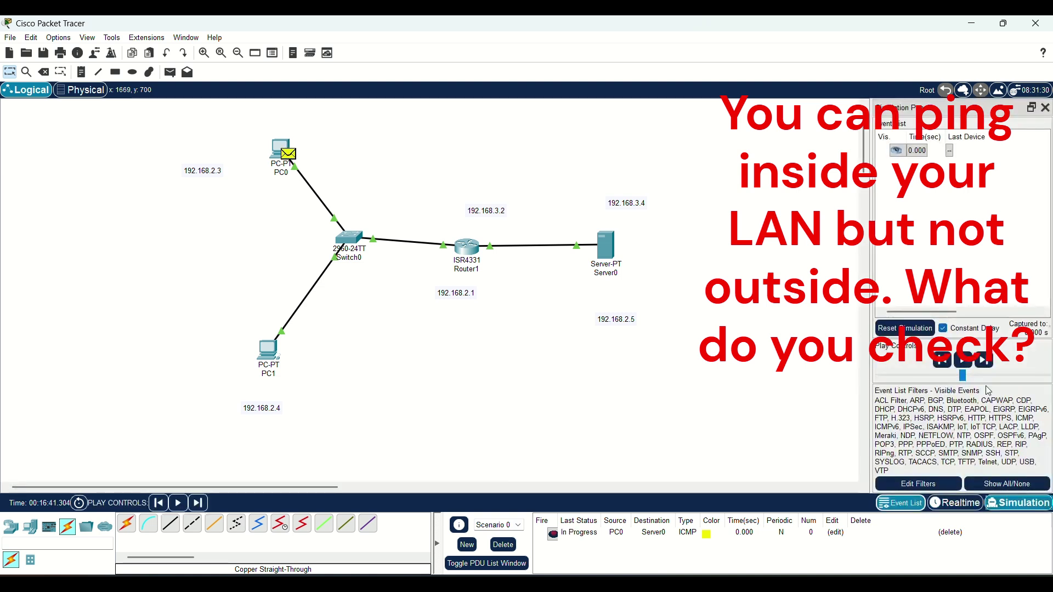
pyautogui.click(966, 367)
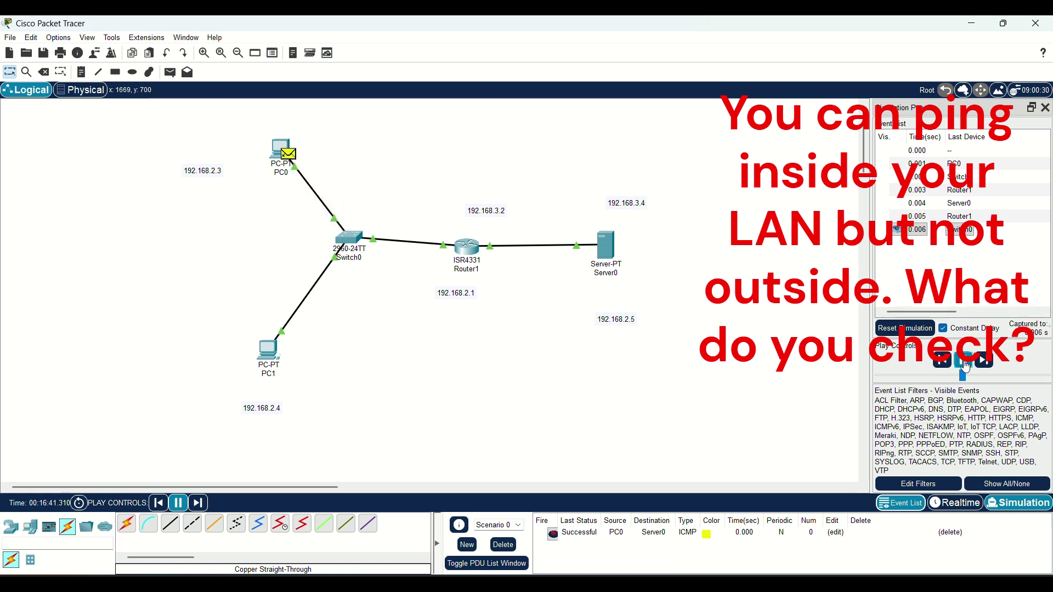
pyautogui.click(959, 507)
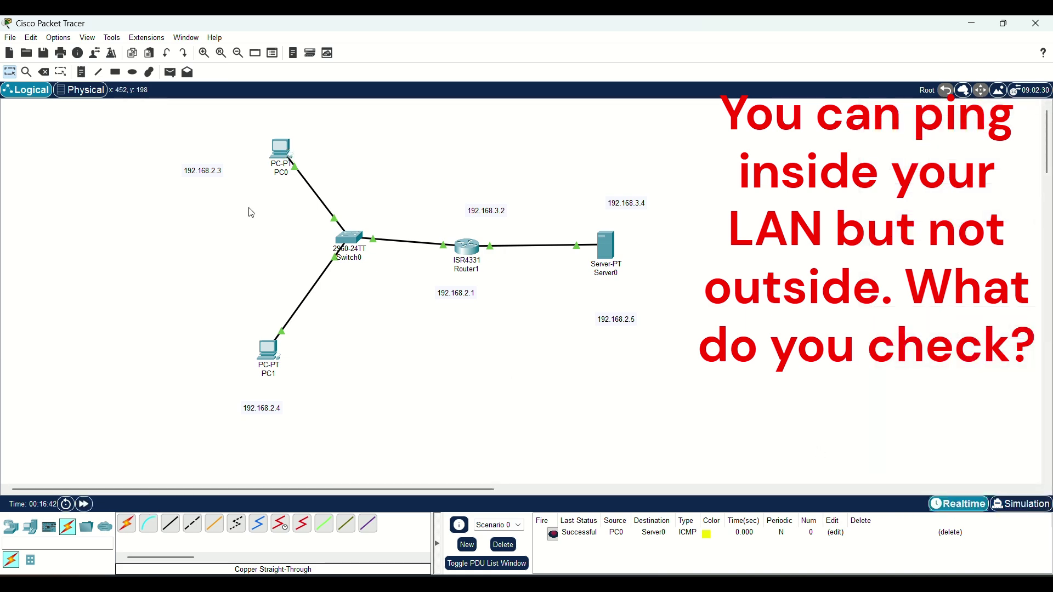
# Step: Load the web page at 192.168.3.4 in PC0's web browser, and close the PC0 window
pyautogui.click(282, 151)
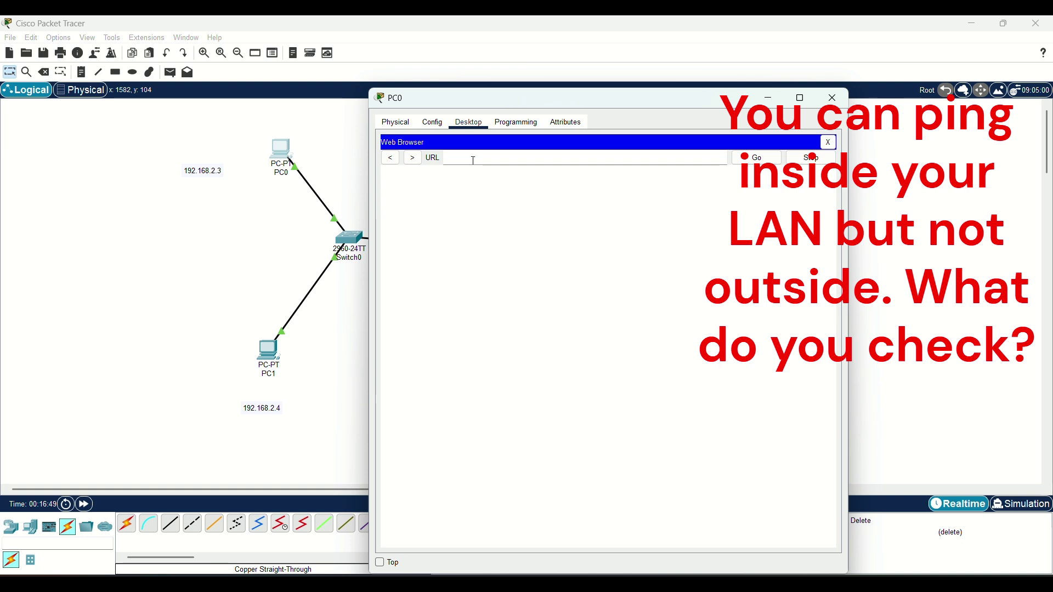
pyautogui.click(473, 160)
pyautogui.moveTo(502, 98); pyautogui.dragTo(202, 139)
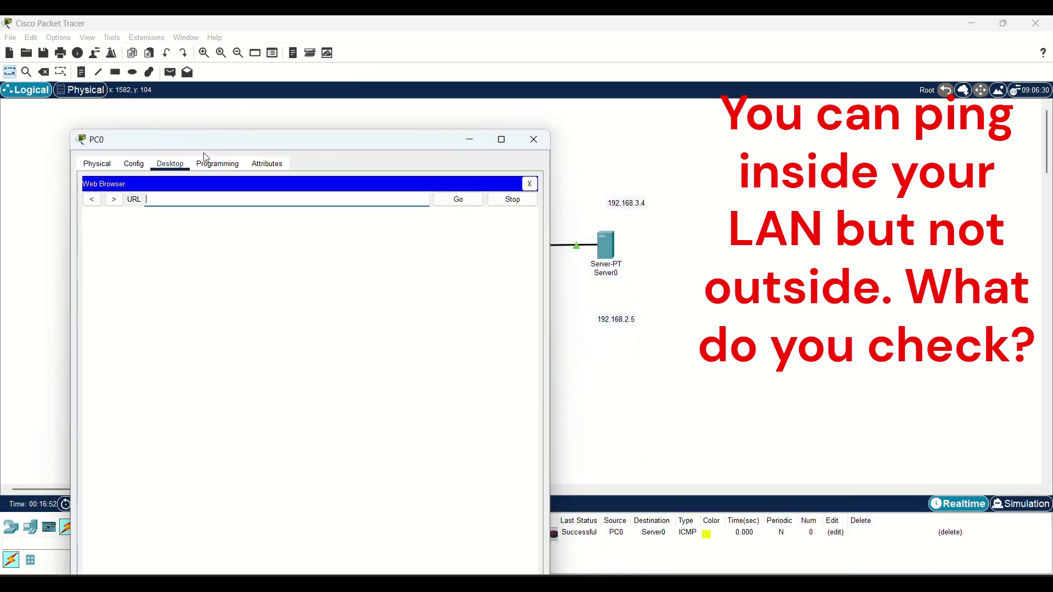
pyautogui.write('19')
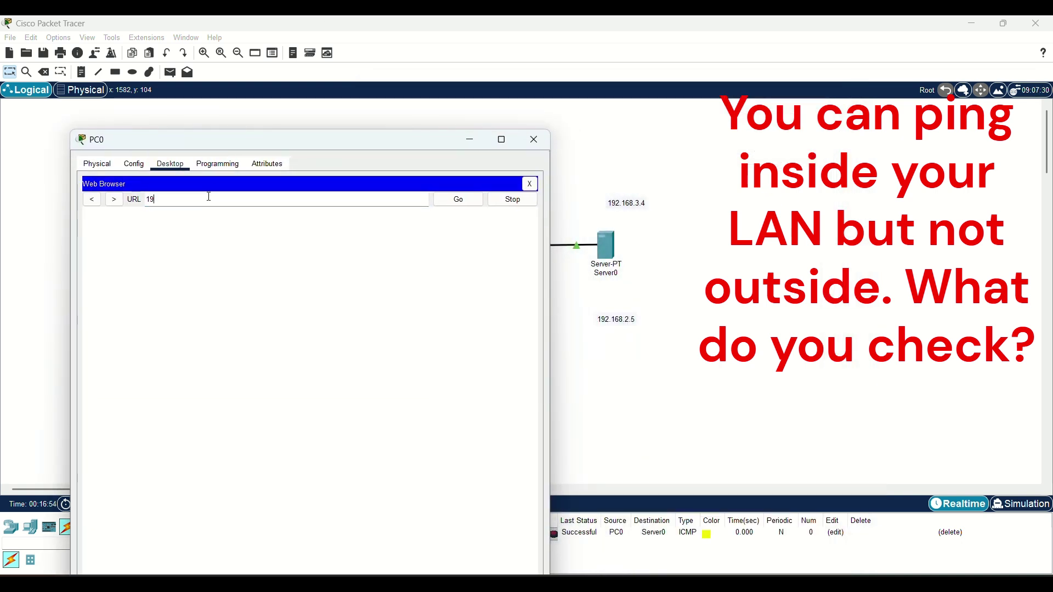
pyautogui.write('2.168')
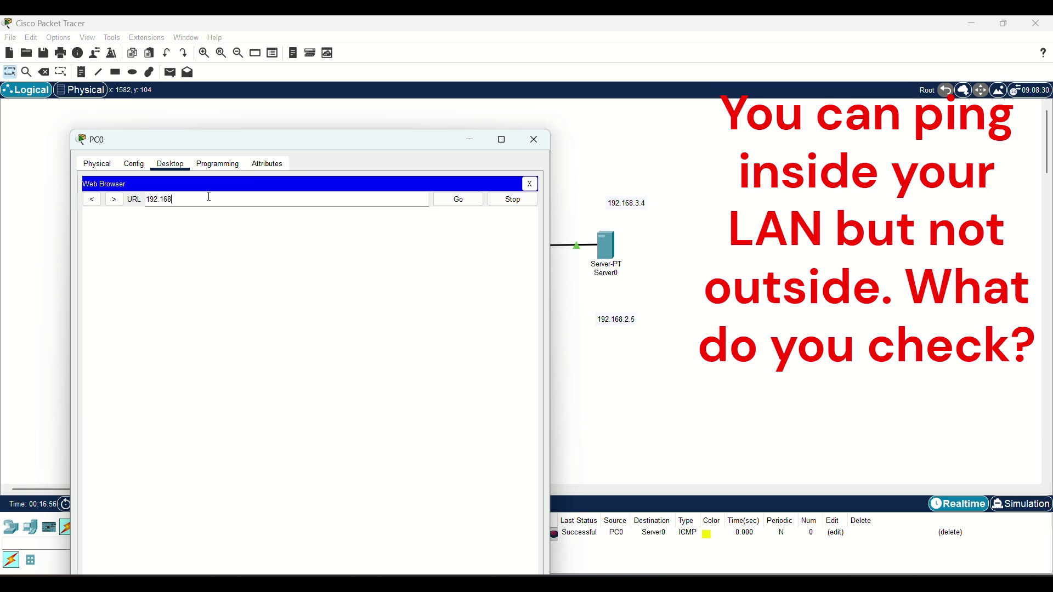
pyautogui.write('.3.4')
pyautogui.click(459, 204)
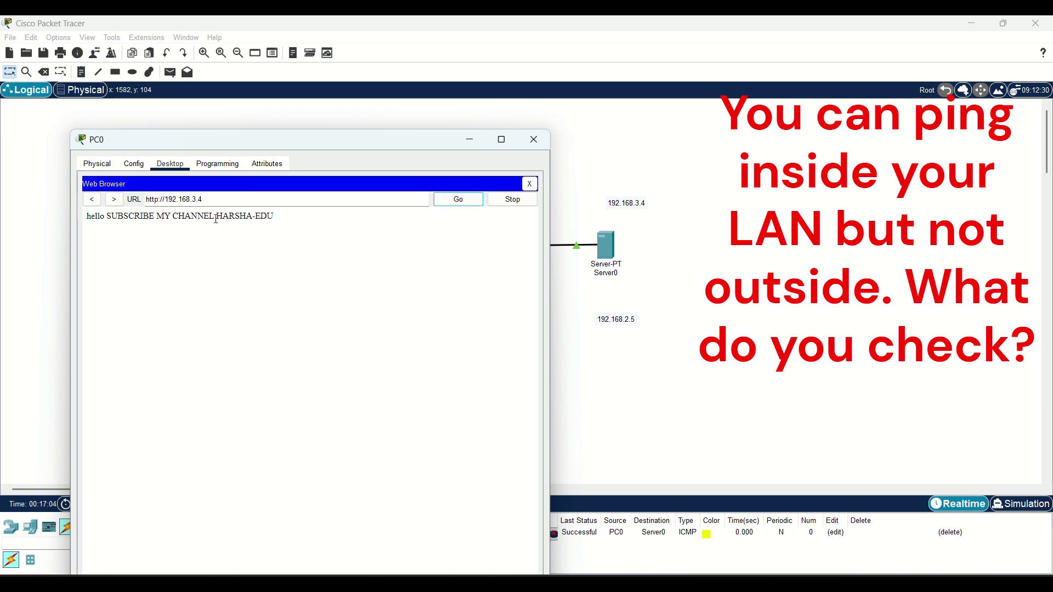
pyautogui.click(530, 144)
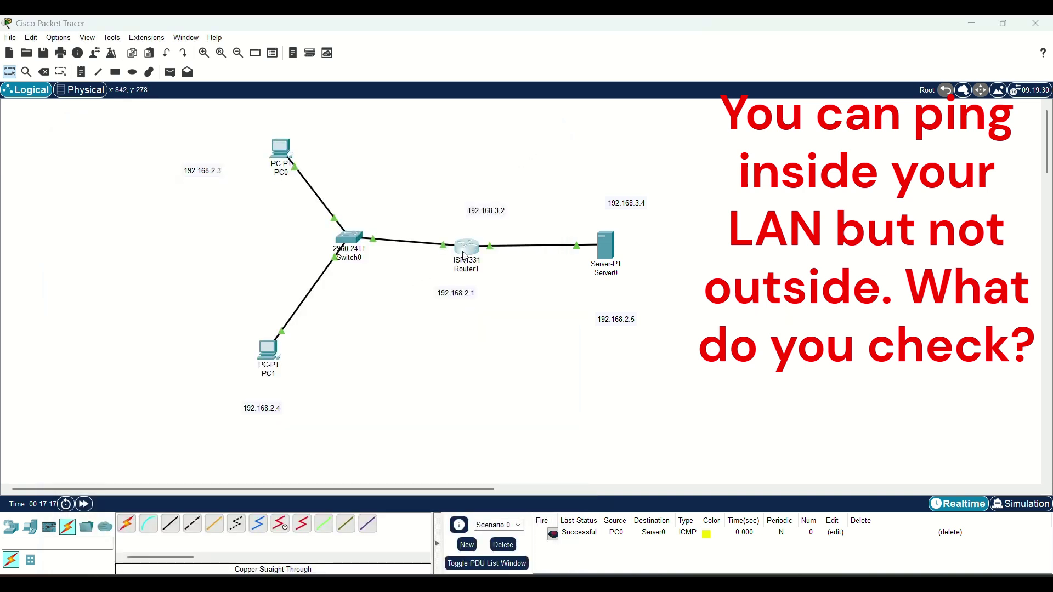
# Step: Inspect the IPv4 addresses configured on Router1's GigabitEthernet0/0/0 and GigabitEthernet0/0/1 interfaces
pyautogui.click(465, 257)
pyautogui.click(433, 121)
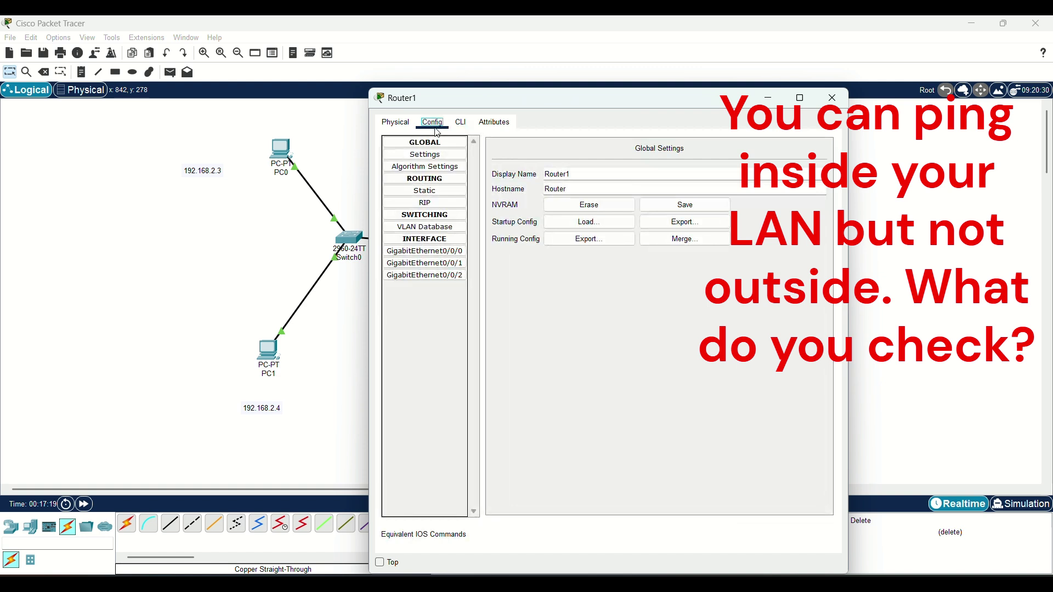
pyautogui.click(425, 252)
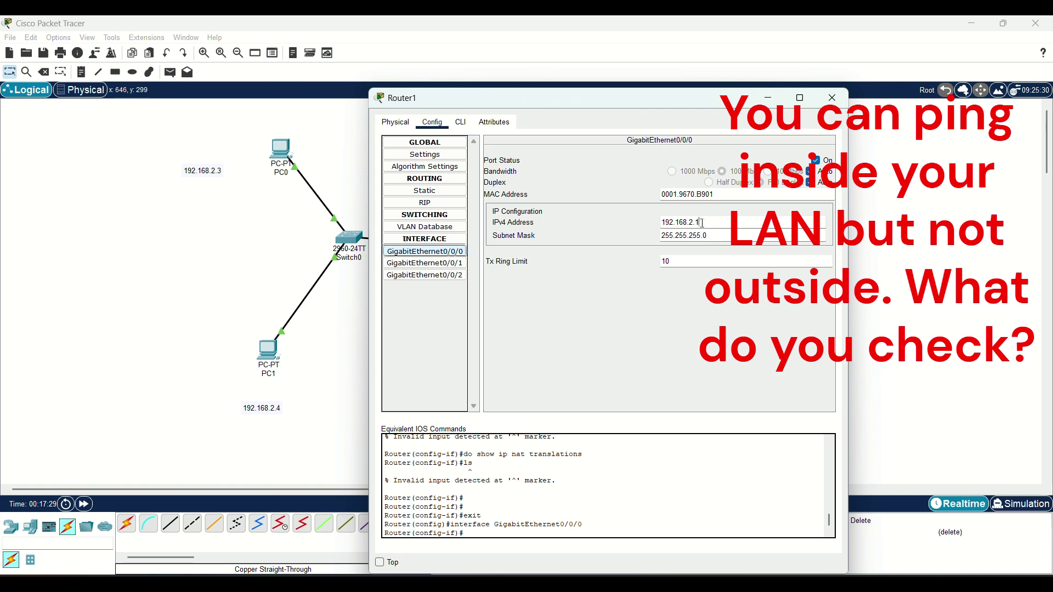
pyautogui.moveTo(701, 223); pyautogui.dragTo(647, 224)
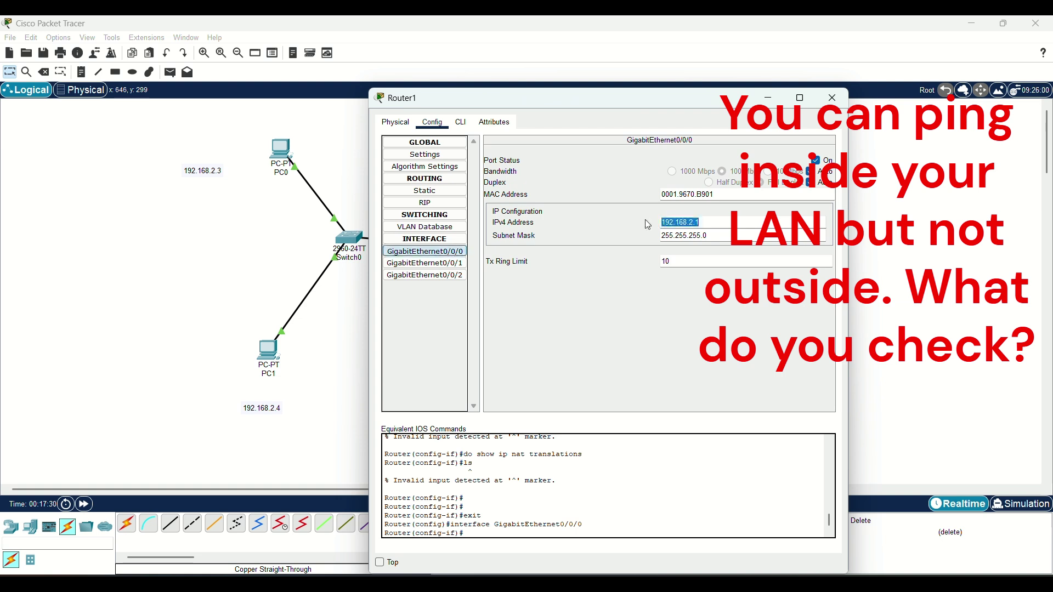
pyautogui.click(443, 265)
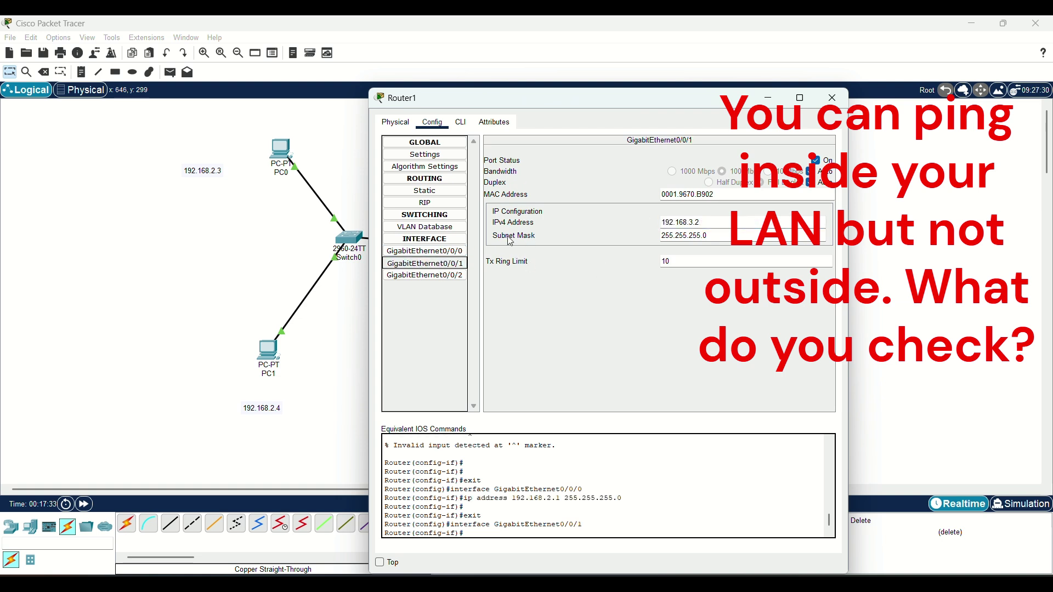
pyautogui.moveTo(616, 107); pyautogui.dragTo(847, 103)
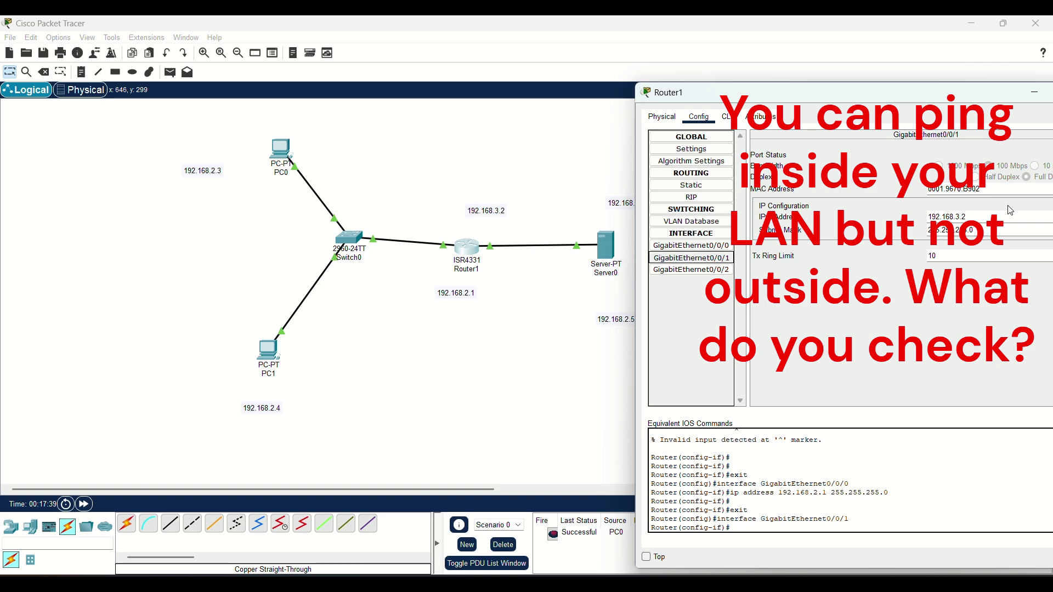
pyautogui.moveTo(985, 216); pyautogui.dragTo(929, 217)
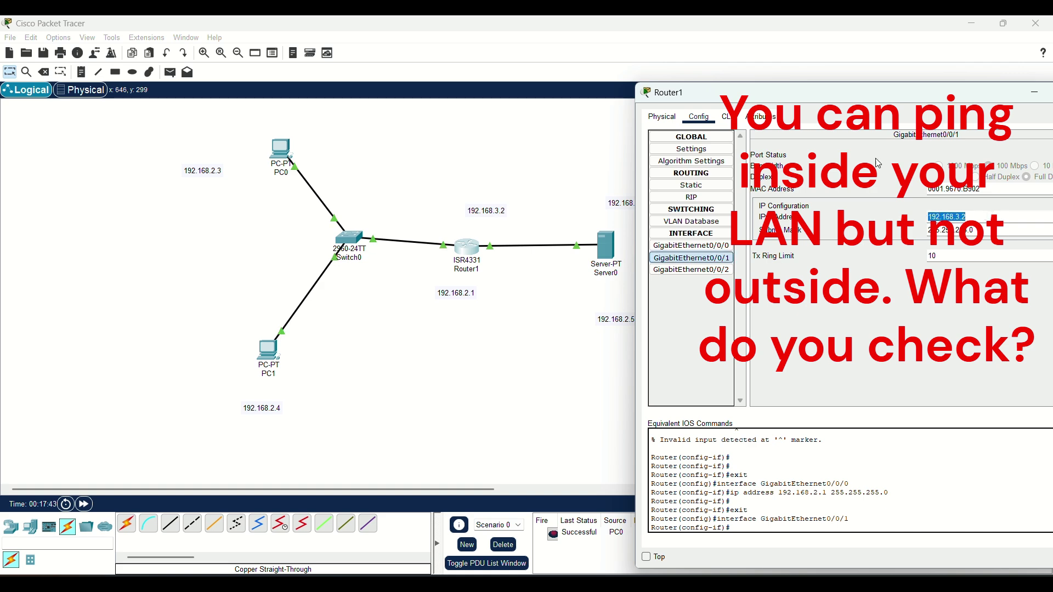
# Step: Dismiss the Router1 window and inspect the default gateway, IPv4 address and subnet mask in Server0's IP configuration
pyautogui.moveTo(798, 92); pyautogui.dragTo(673, 92)
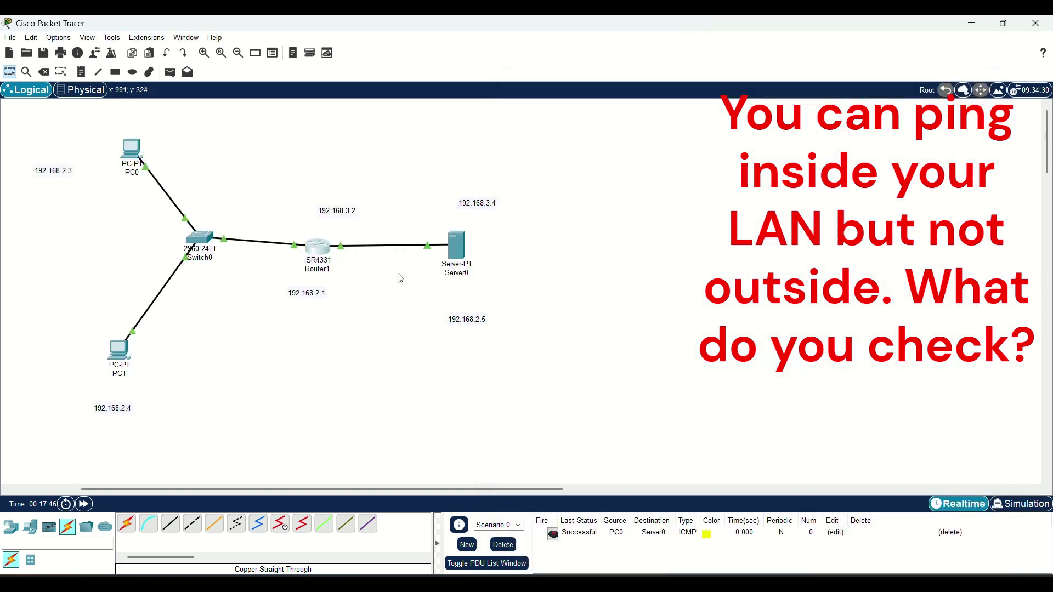
pyautogui.click(456, 244)
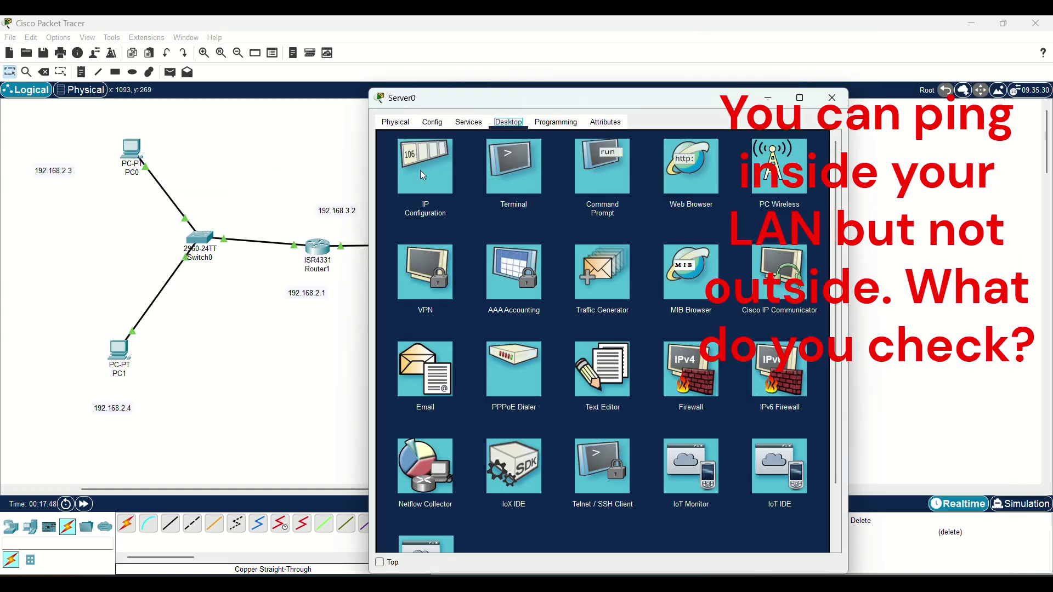
pyautogui.click(405, 176)
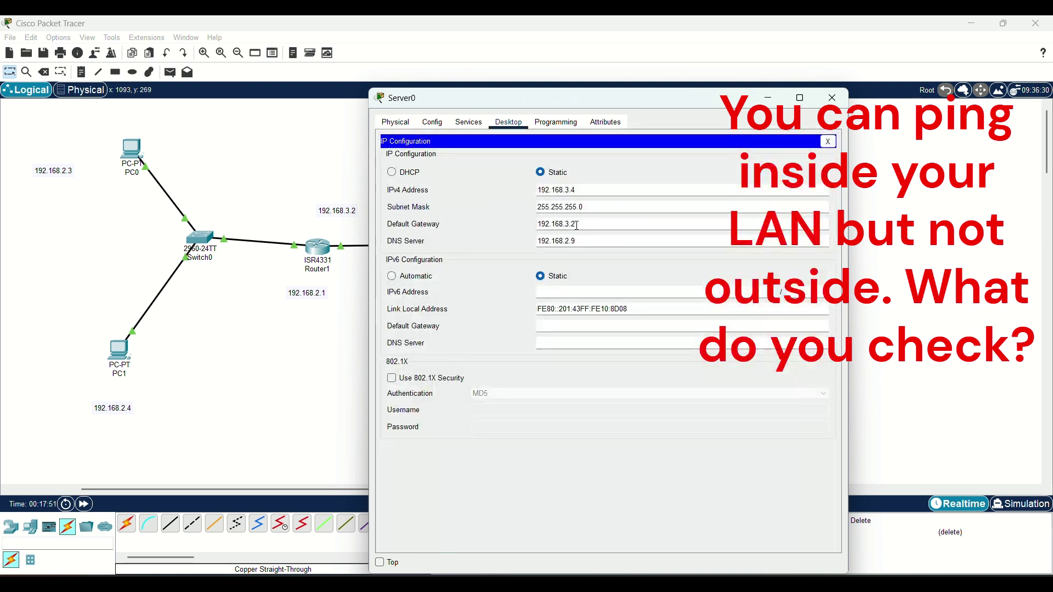
pyautogui.moveTo(578, 223); pyautogui.dragTo(536, 224)
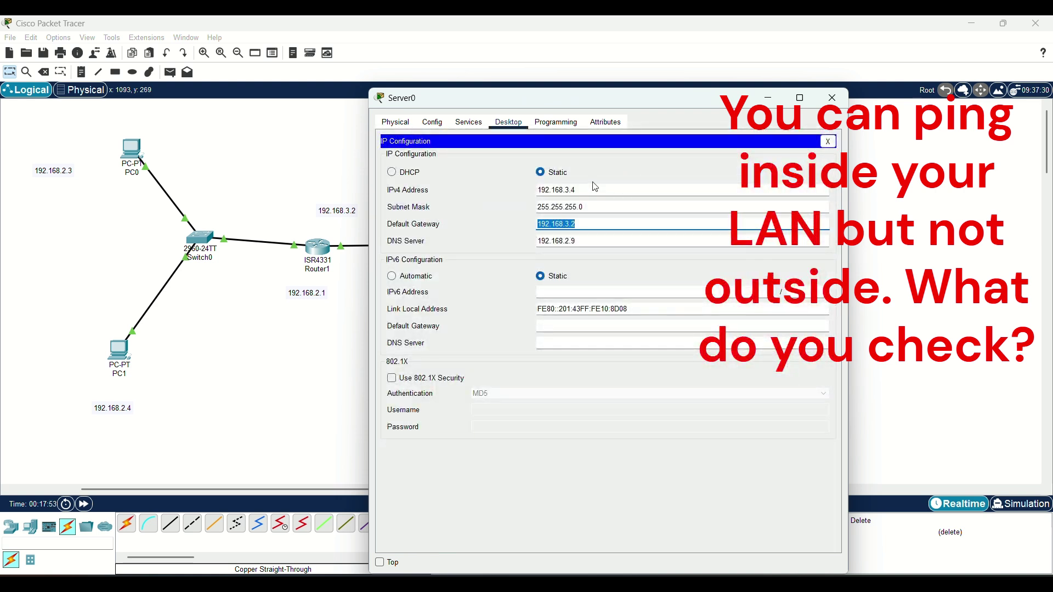
pyautogui.click(552, 203)
pyautogui.moveTo(576, 190); pyautogui.dragTo(536, 190)
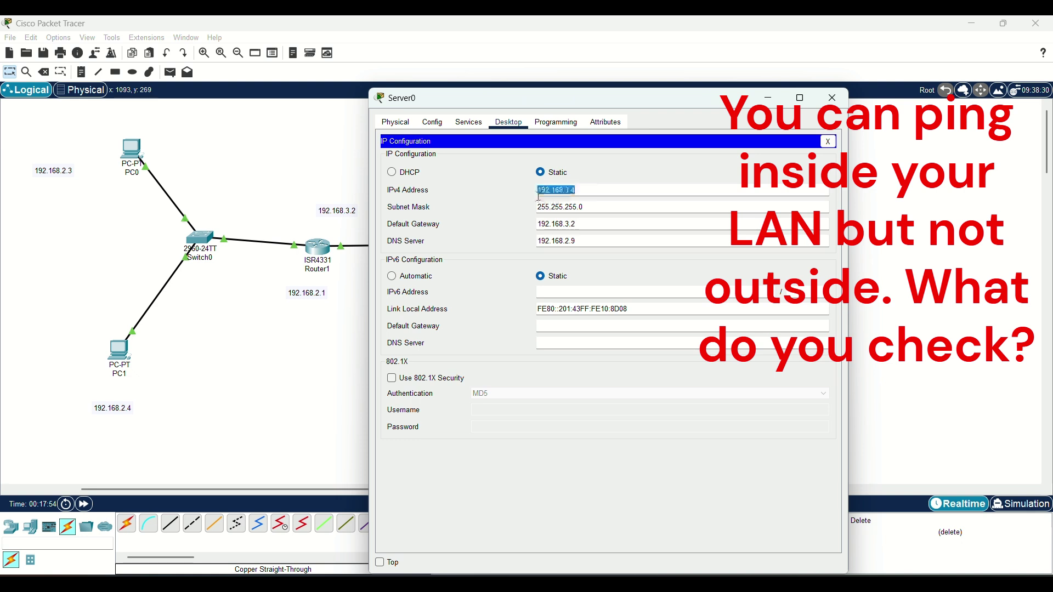
pyautogui.click(587, 209)
pyautogui.keyDown('shift'); pyautogui.click(540, 206); pyautogui.keyUp('shift')
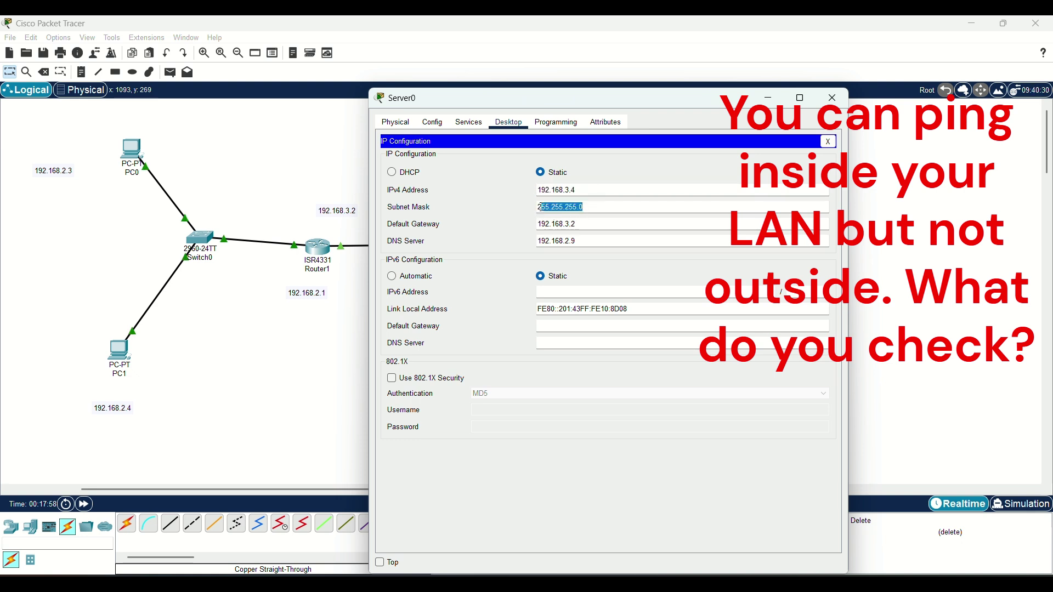
# Step: Check the HTTP and HTTPS service settings on Server0, and close the server's window
pyautogui.click(468, 122)
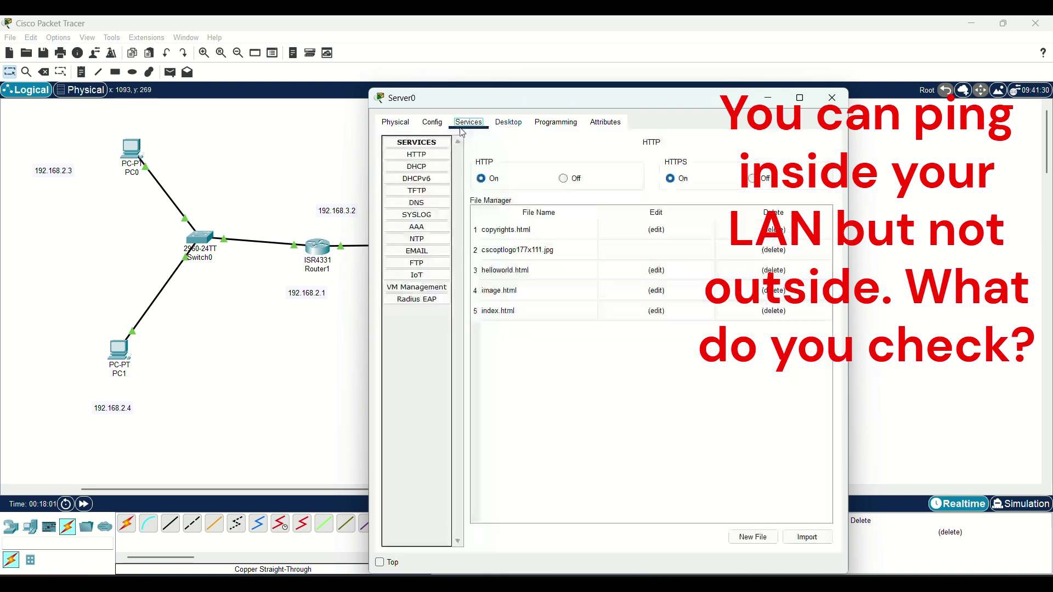
pyautogui.click(832, 97)
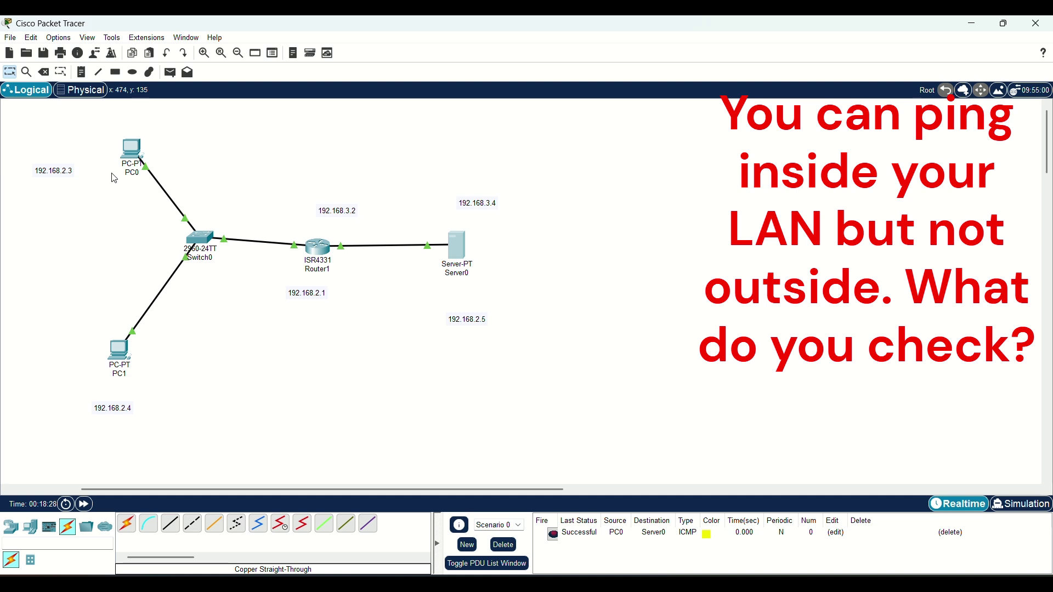
pyautogui.moveTo(321, 267)
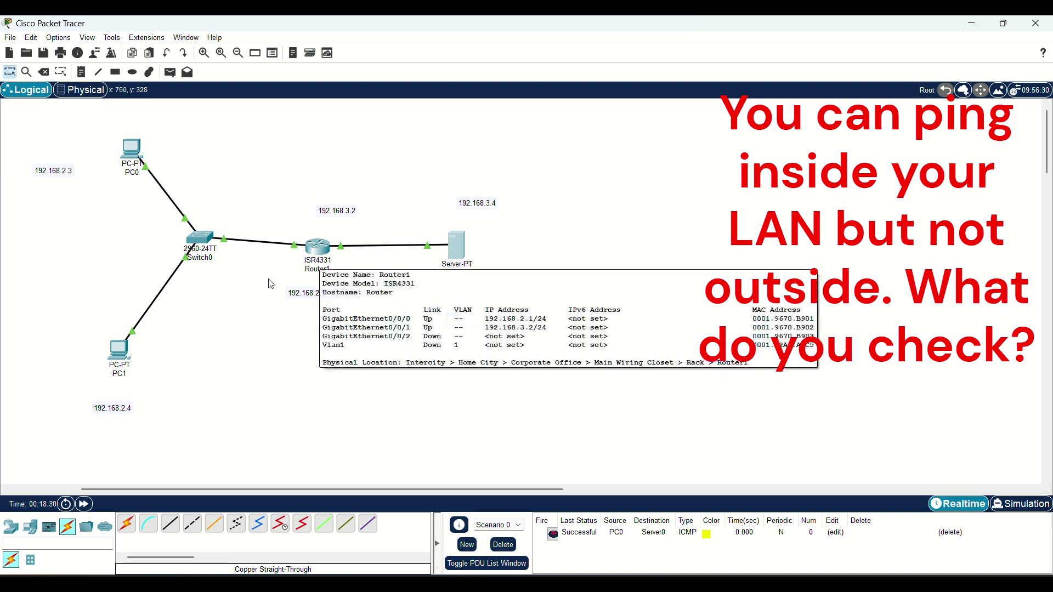